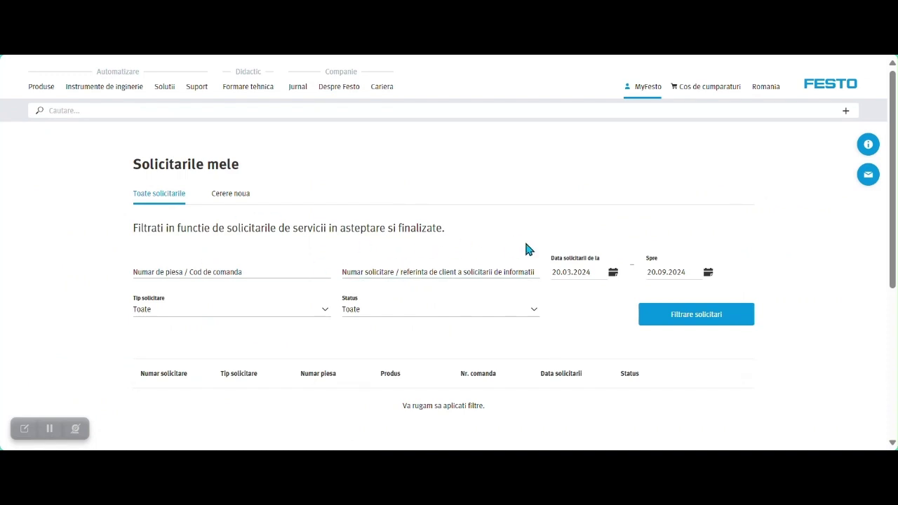
# - Set the start of the request date range to 05.03.2024 and filter the service requests
pyautogui.click(358, 272)
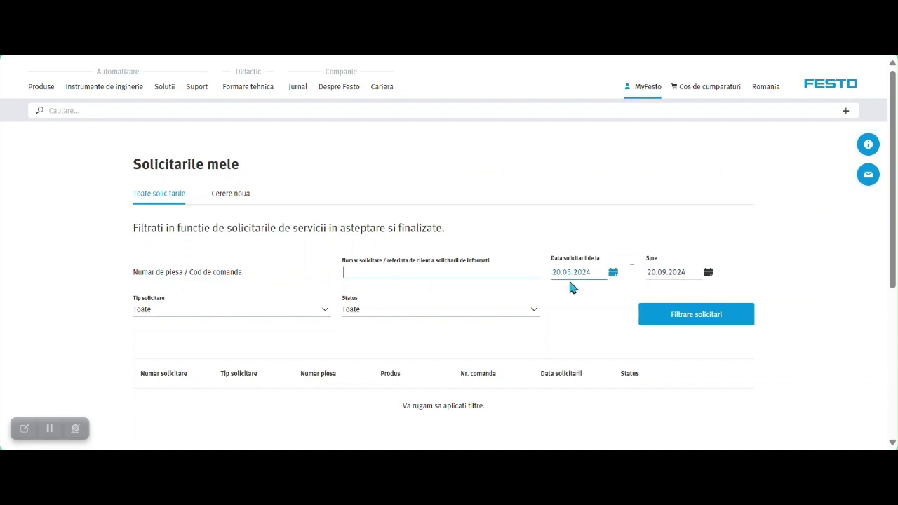
pyautogui.click(612, 275)
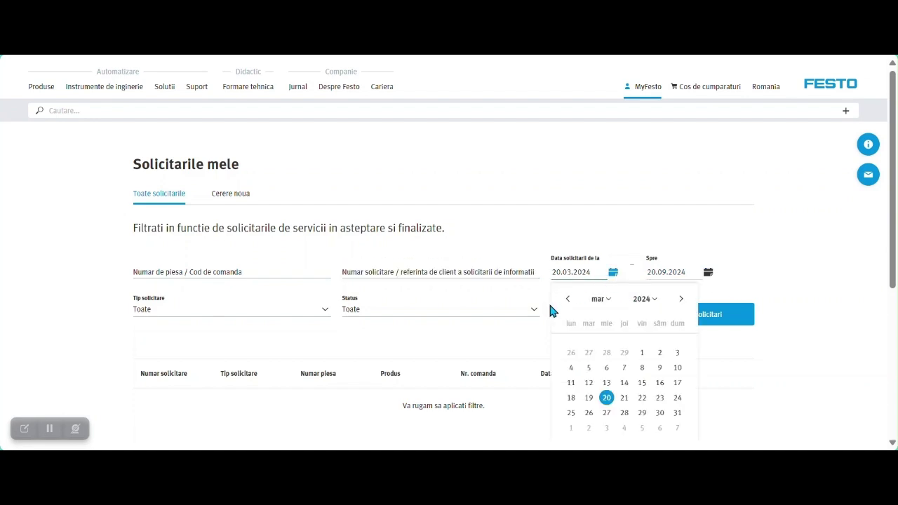
pyautogui.click(589, 372)
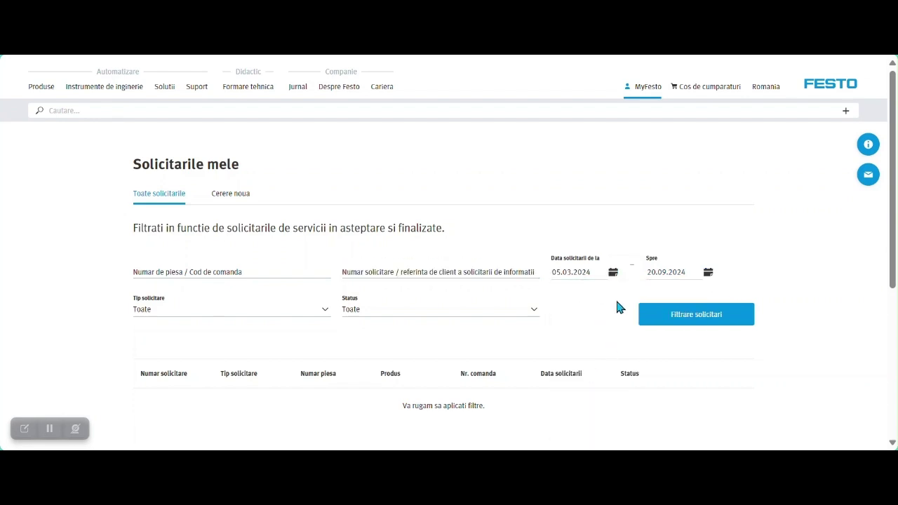
pyautogui.click(710, 320)
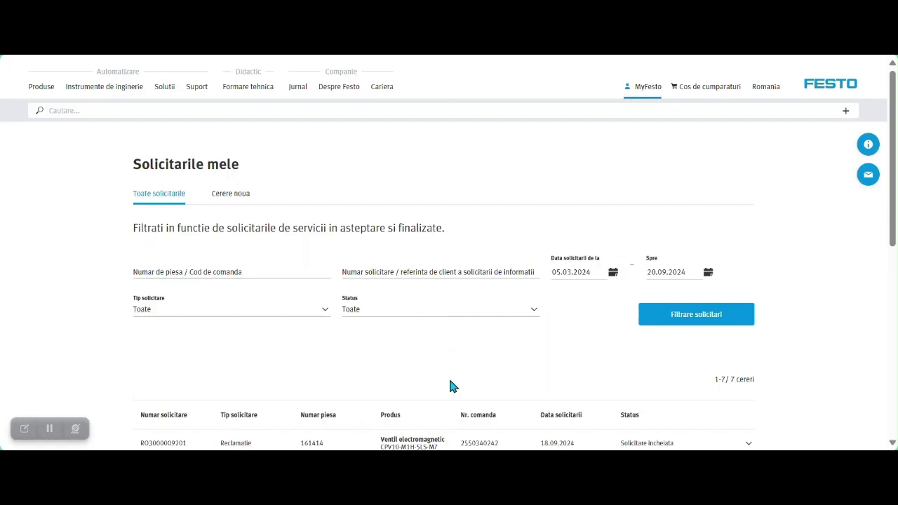
# - Expand and review the details of the electromagnetic valve complaint dated 18.09.2024 and the request dated 17.07.2024
pyautogui.scroll(-2, 447, 396)
pyautogui.scroll(-1, 424, 419)
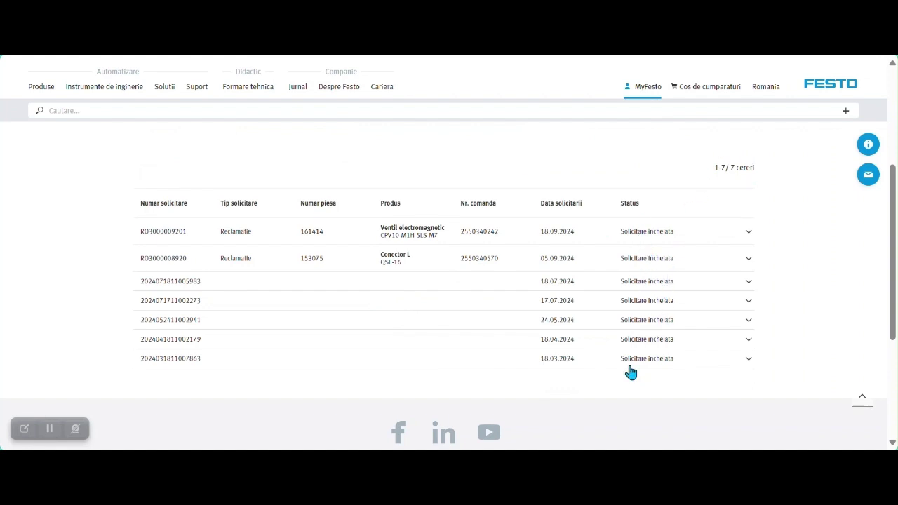
pyautogui.click(748, 232)
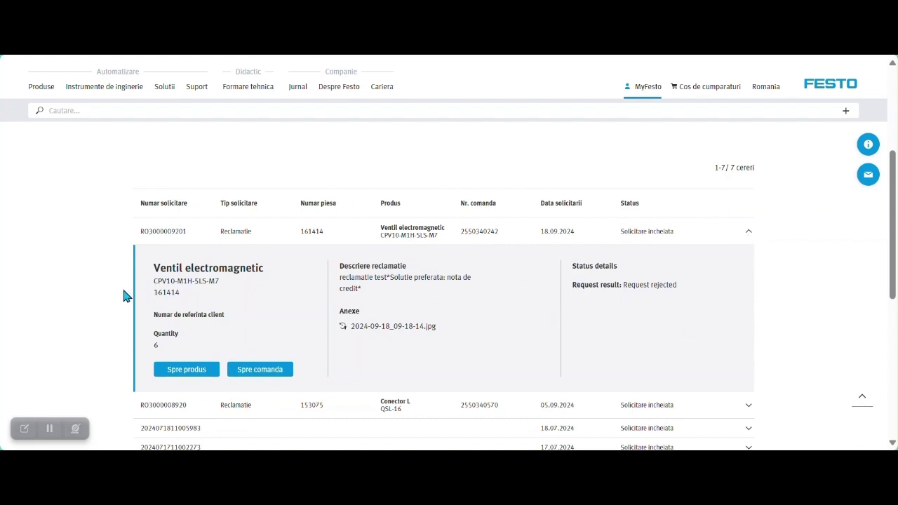
pyautogui.scroll(-2, 341, 306)
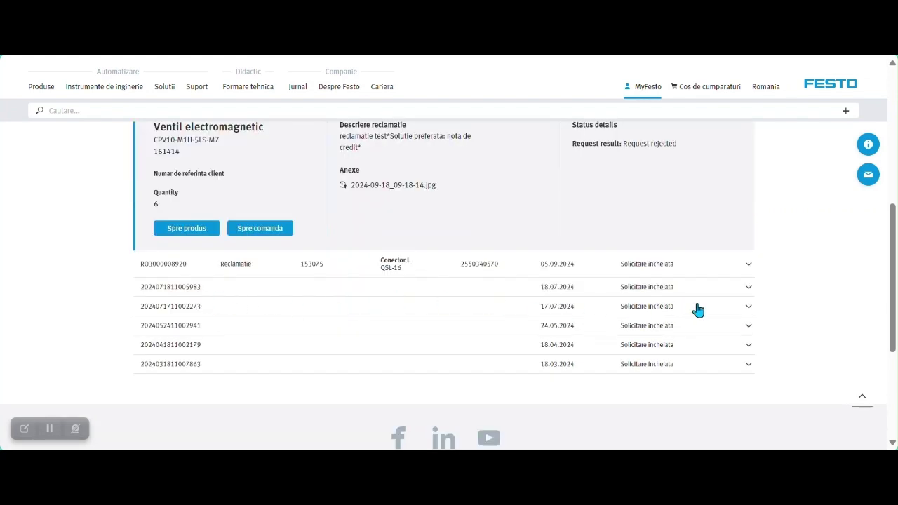
pyautogui.click(749, 307)
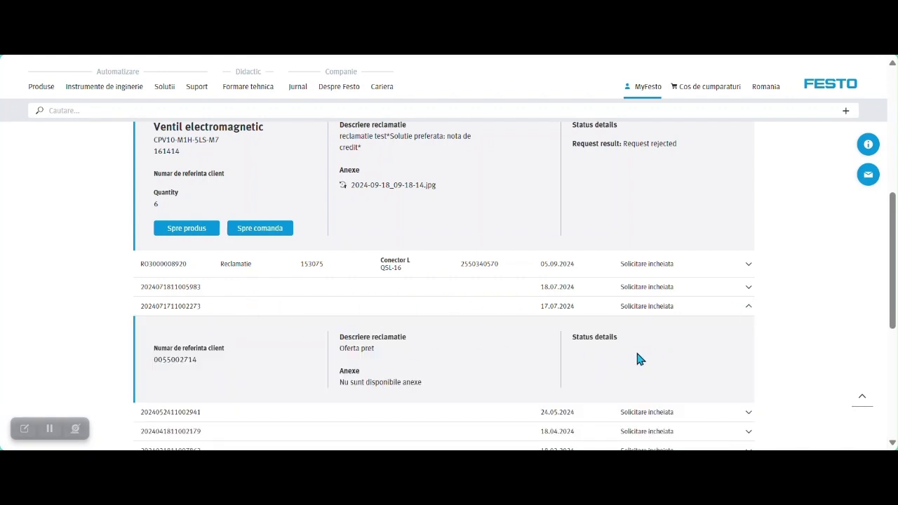
pyautogui.scroll(5, 596, 330)
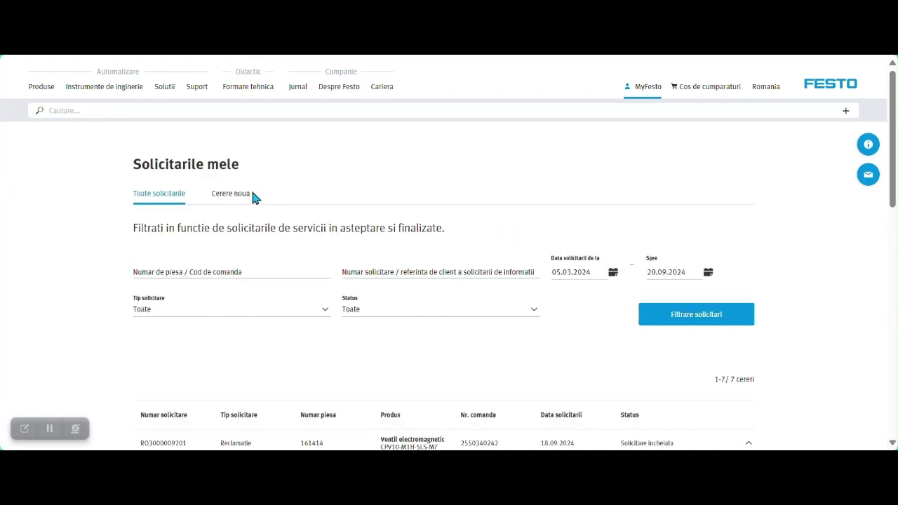
# - Begin a new request and filter the ordered products by the order number
pyautogui.click(226, 200)
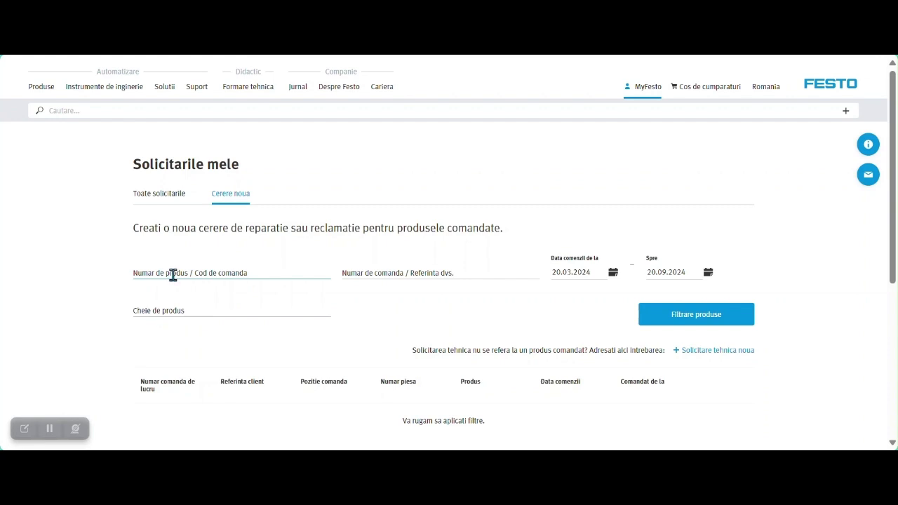
pyautogui.click(418, 270)
pyautogui.hotkey('ctrl', 'v')
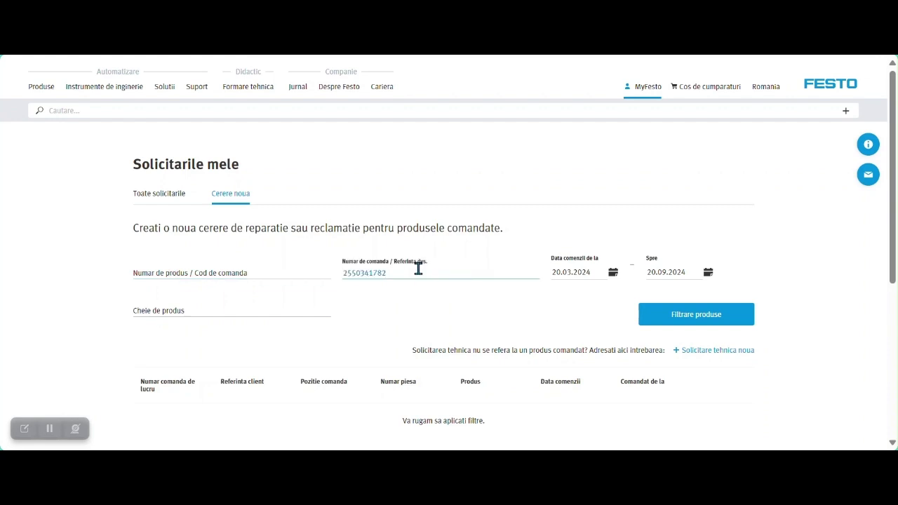
pyautogui.click(733, 321)
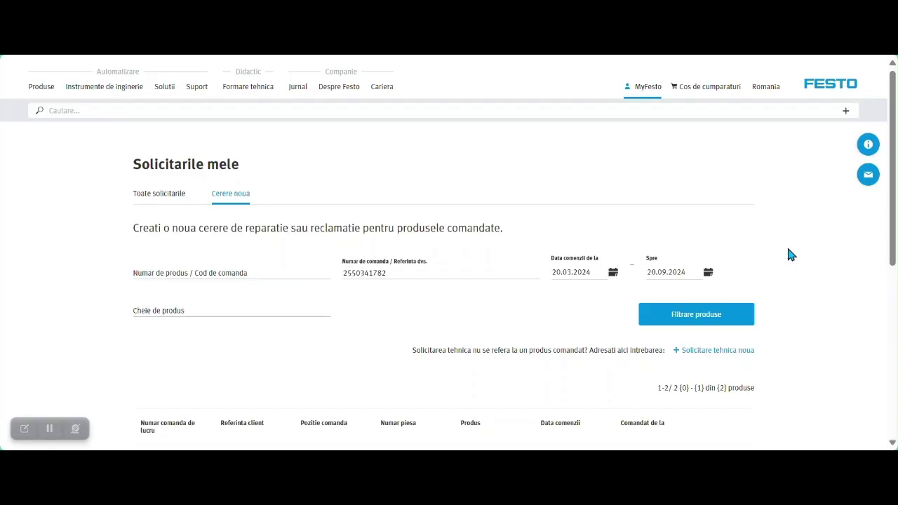
# - Start a complaint for the ordered air preparation unit LFR-1/4-D-MINI-KC
pyautogui.scroll(-3, 629, 266)
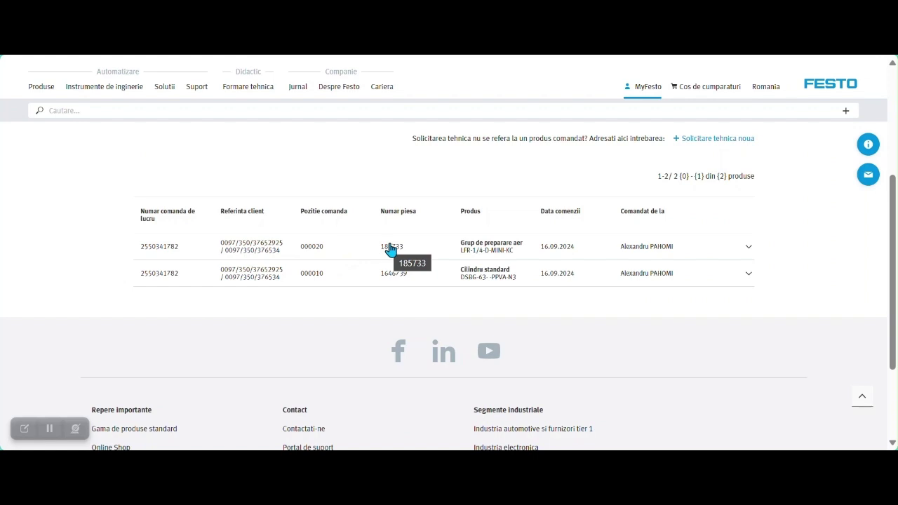
pyautogui.click(402, 254)
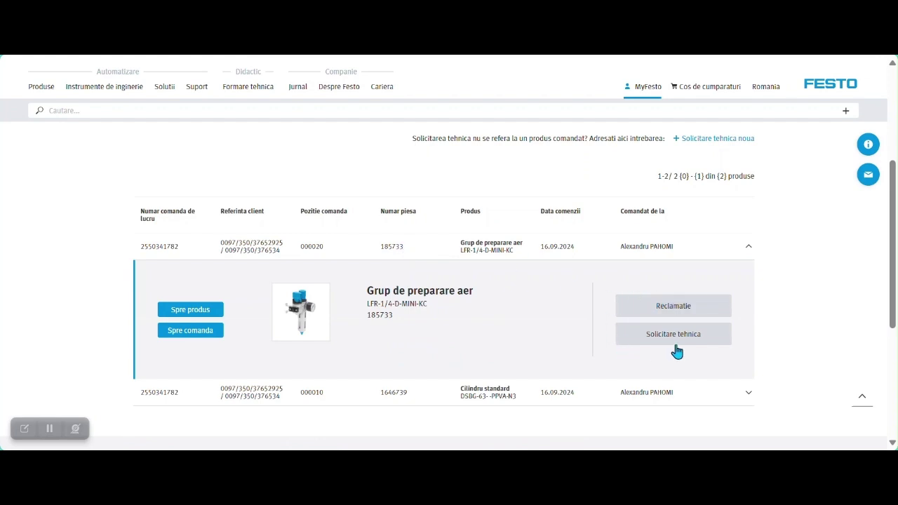
pyautogui.click(687, 309)
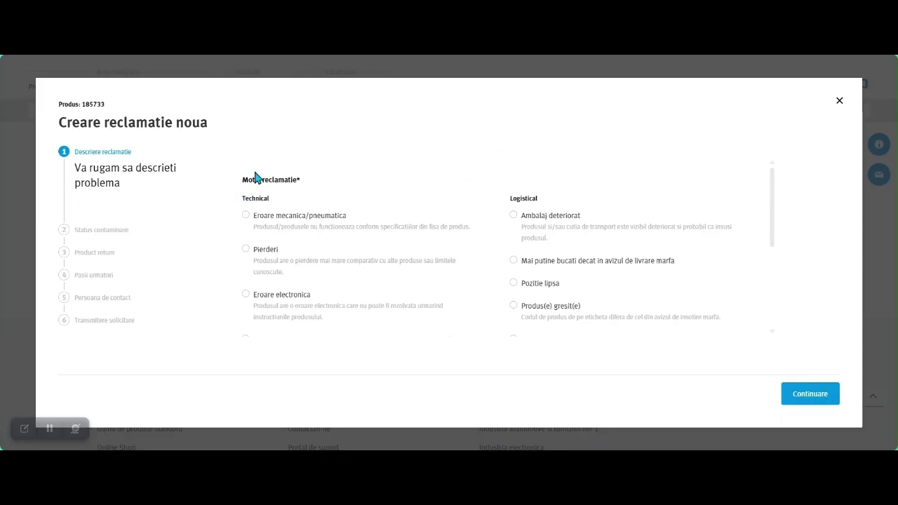
# - Choose Ambalaj deteriorat as the complaint reason, with 1 damaged product, shipping packaging damaged Da and product packaging damaged Nu
pyautogui.scroll(-1, 251, 176)
pyautogui.scroll(1, 235, 191)
pyautogui.scroll(-1, 526, 211)
pyautogui.scroll(1, 547, 259)
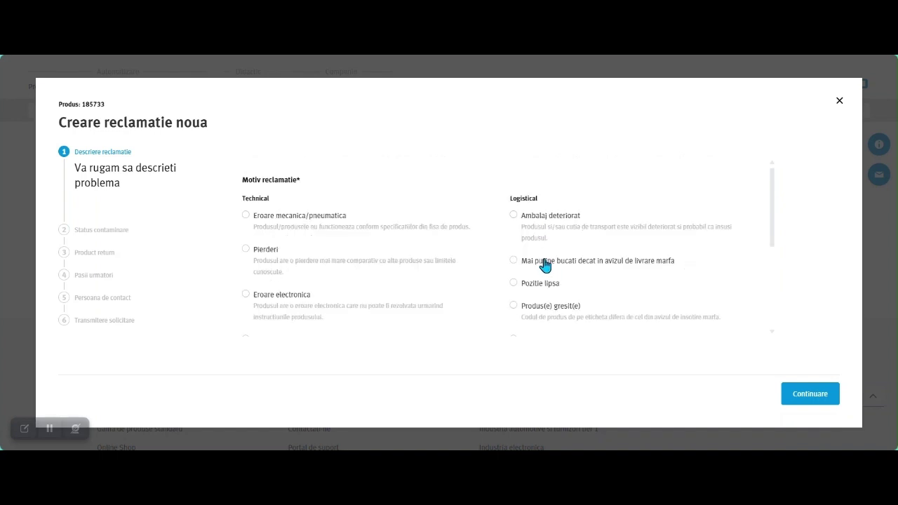
pyautogui.click(514, 218)
pyautogui.scroll(-2, 585, 220)
pyautogui.click(315, 264)
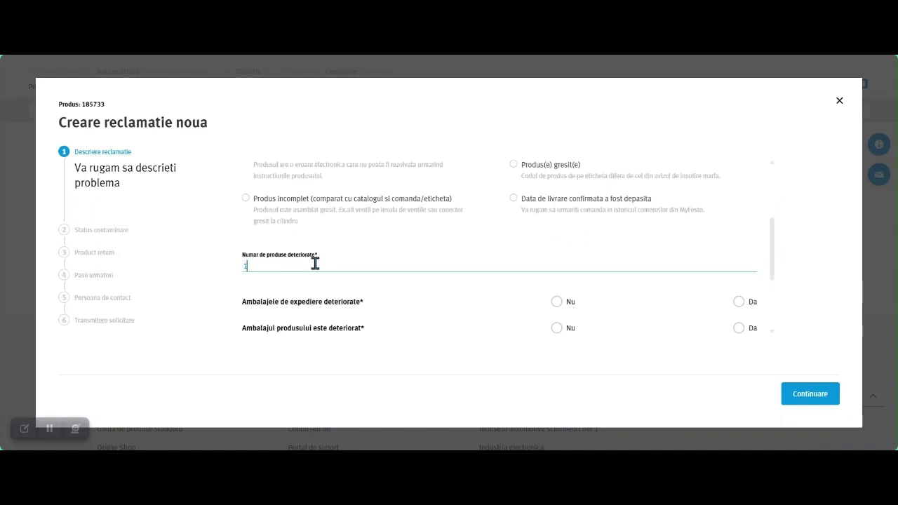
pyautogui.write('1')
pyautogui.click(739, 303)
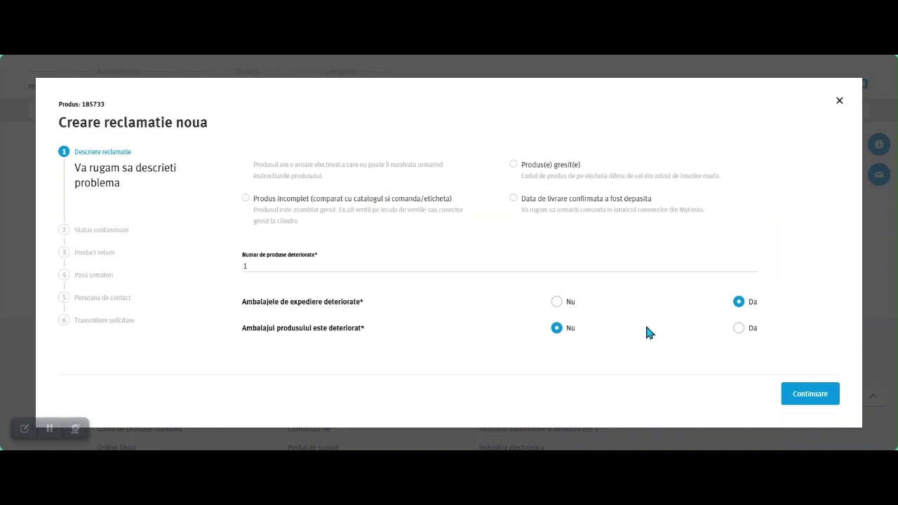
# - Describe the problem as "cutie ruptă" and attach the photo damaged-boxes.jpg
pyautogui.scroll(-2, 677, 357)
pyautogui.click(305, 247)
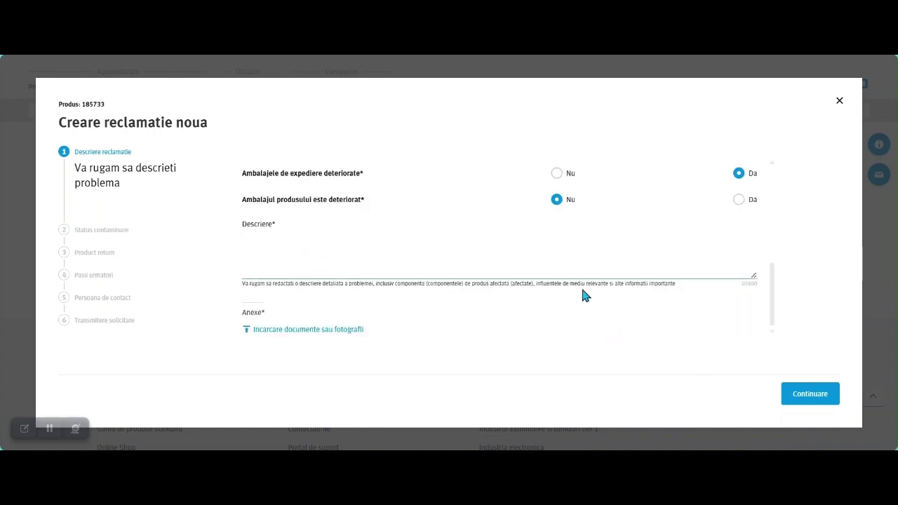
pyautogui.write('cutie ruptă')
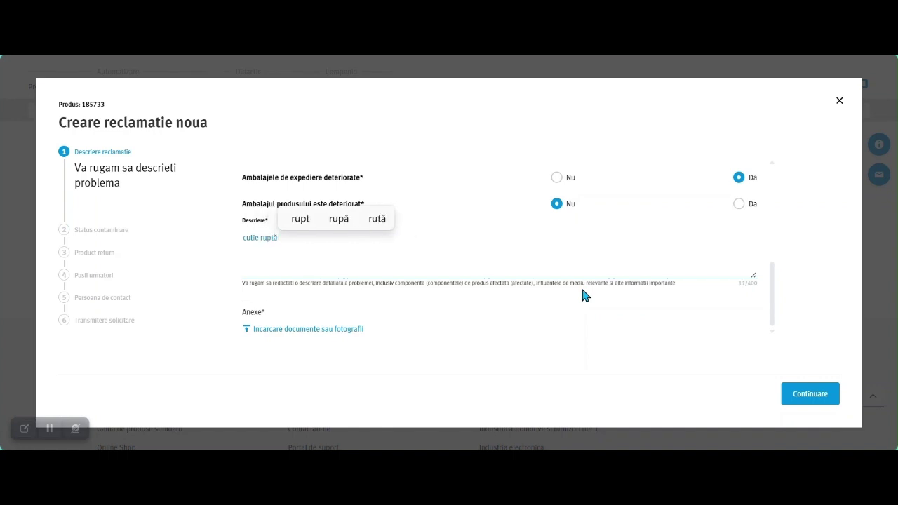
pyautogui.click(267, 333)
pyautogui.click(192, 130)
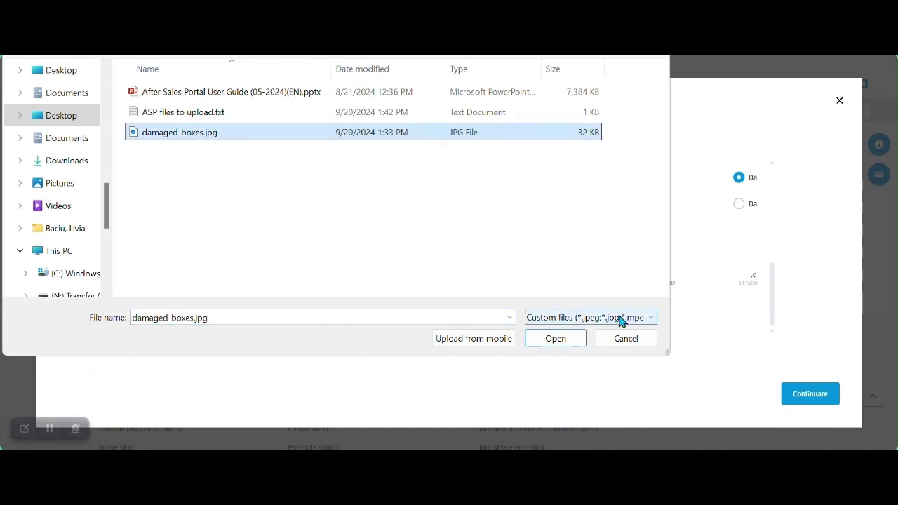
pyautogui.click(569, 340)
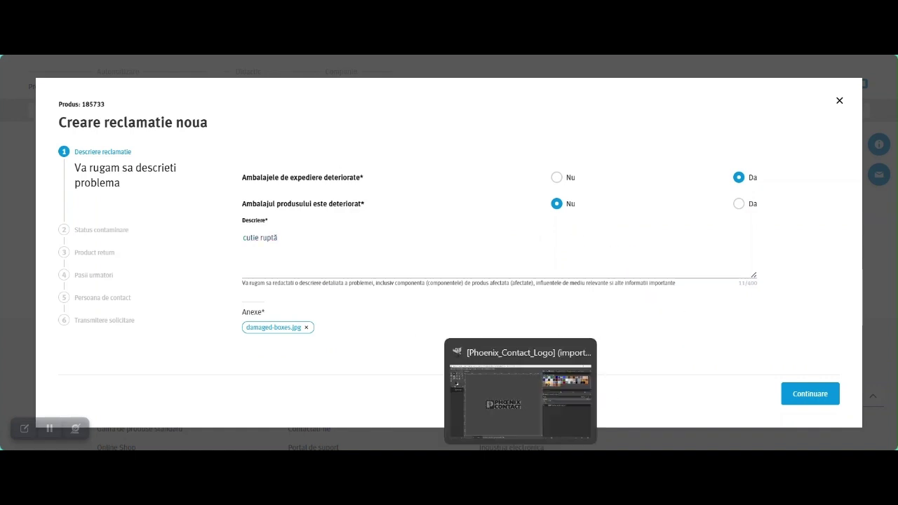
# - Switch to File Explorer and check the accepted file types and maximum size in ASP files to upload.txt
pyautogui.click(547, 420)
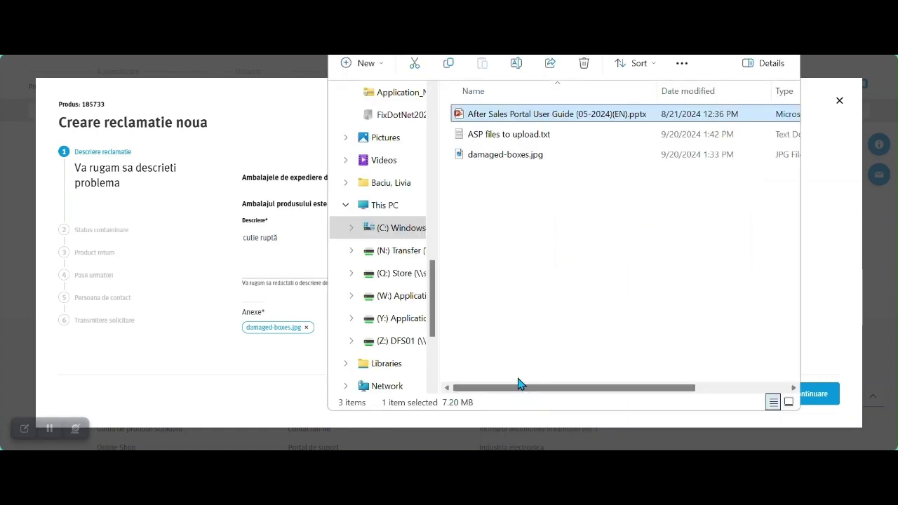
pyautogui.doubleClick(477, 136)
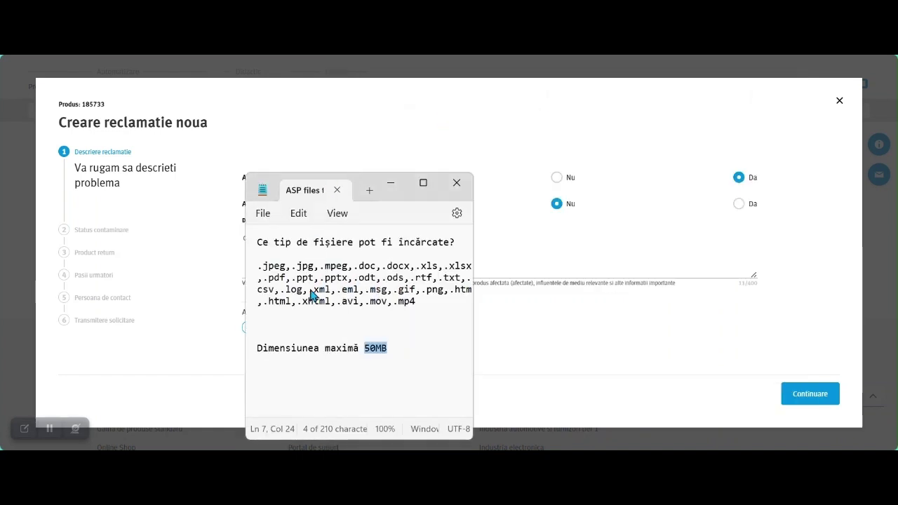
pyautogui.click(363, 350)
pyautogui.moveTo(363, 349); pyautogui.dragTo(407, 356)
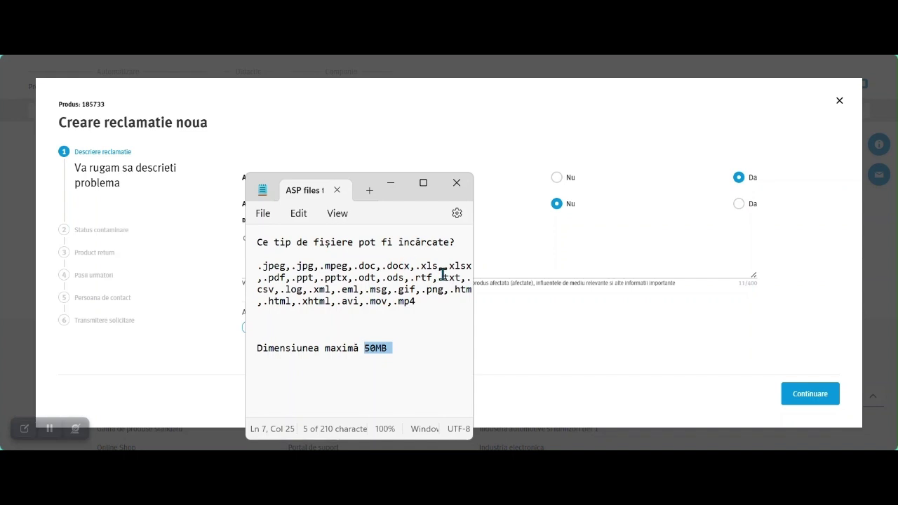
pyautogui.click(457, 184)
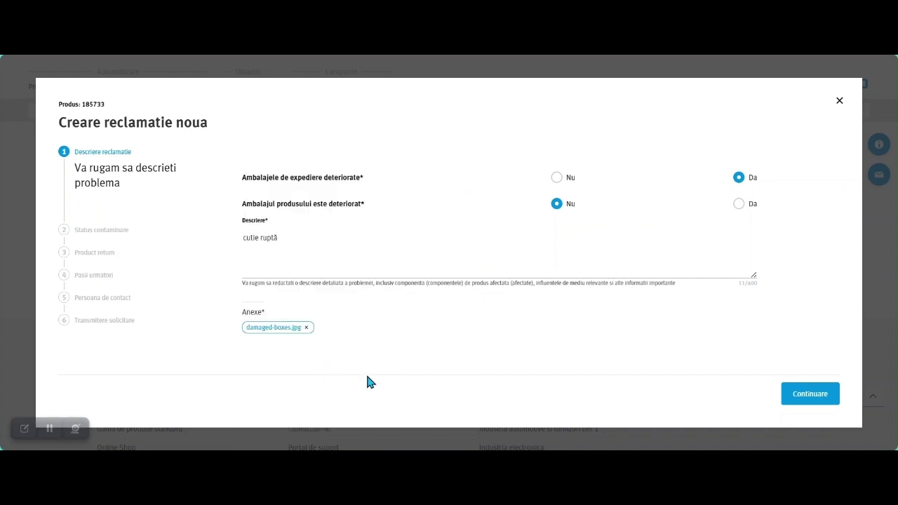
# - Continue the complaint, answering Nu to product contamination and Da to providing a sample
pyautogui.click(808, 405)
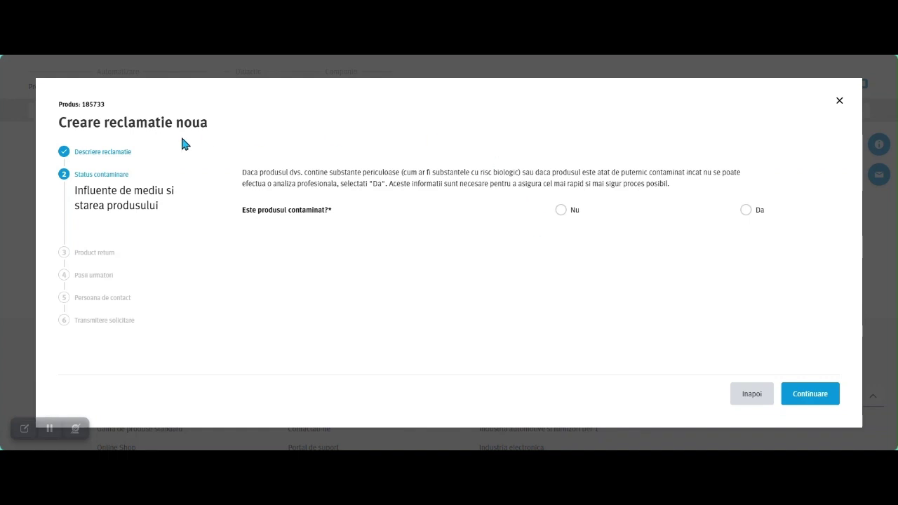
pyautogui.click(560, 210)
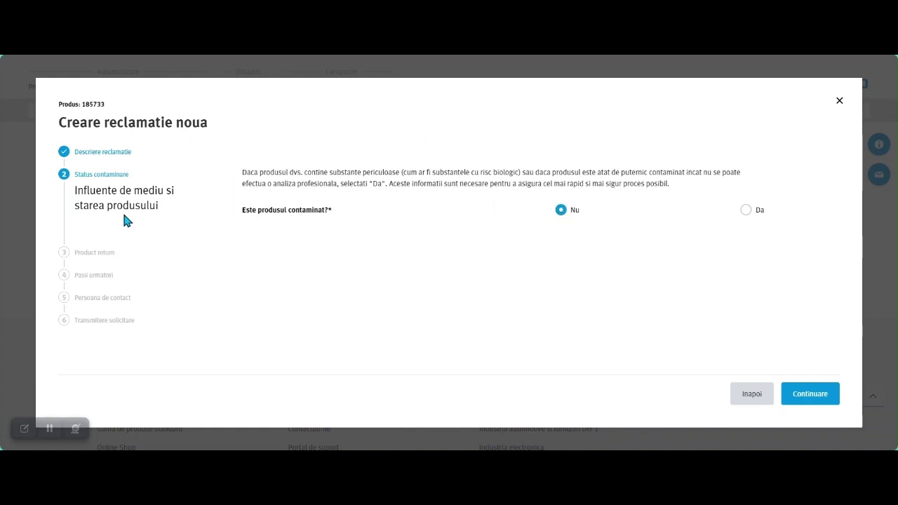
pyautogui.click(802, 396)
pyautogui.click(247, 225)
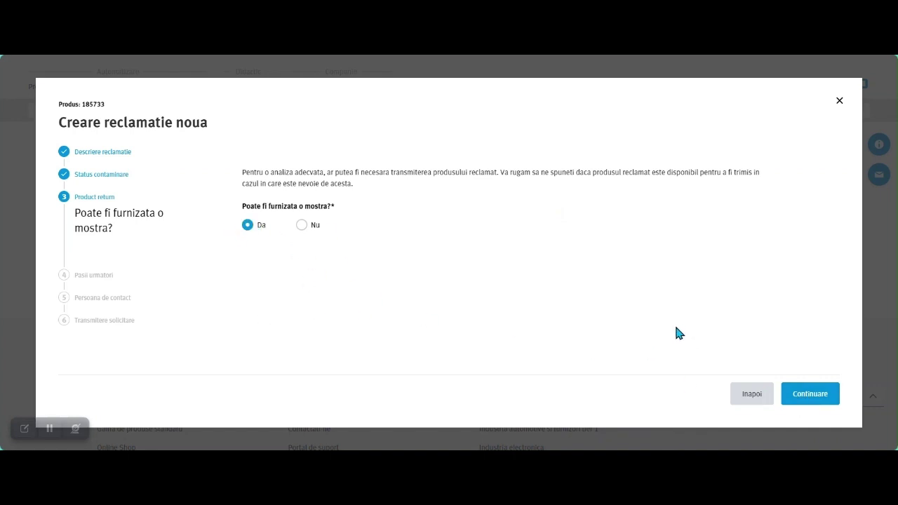
pyautogui.click(808, 397)
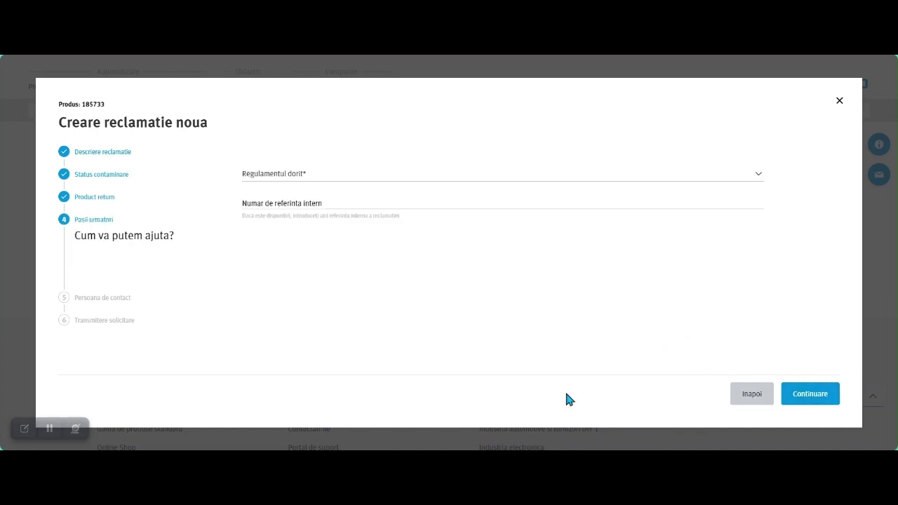
# - Set the desired settlement to Livrare gratuita pentru inlocuire with internal reference RL12, and continue to the contact person
pyautogui.click(324, 177)
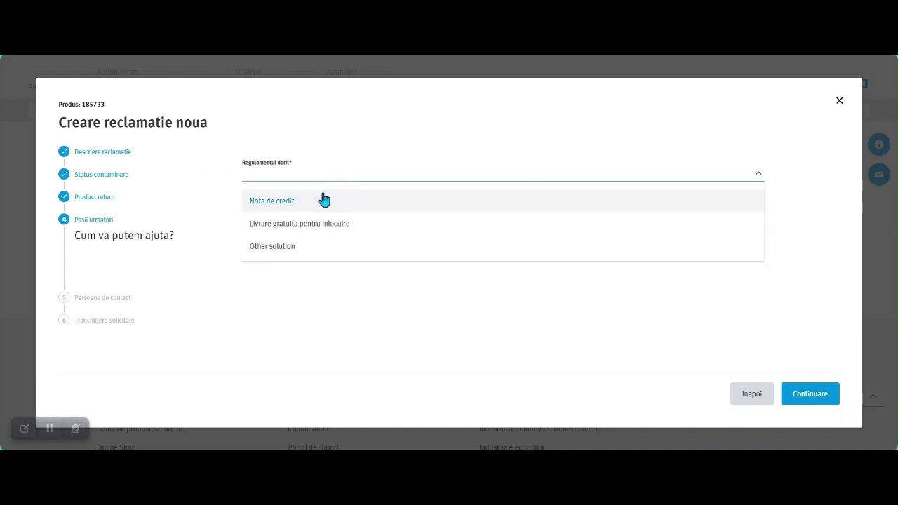
pyautogui.click(329, 231)
pyautogui.click(368, 204)
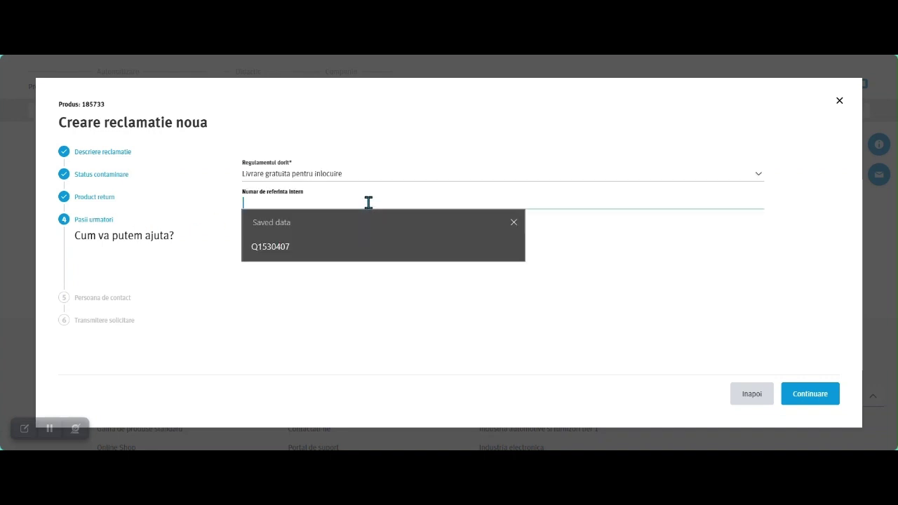
pyautogui.write('R')
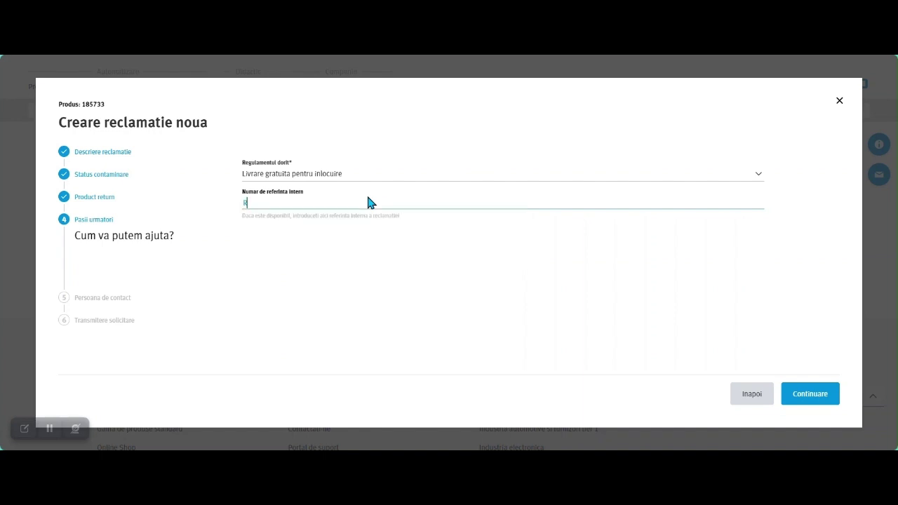
pyautogui.write('L12')
pyautogui.click(830, 392)
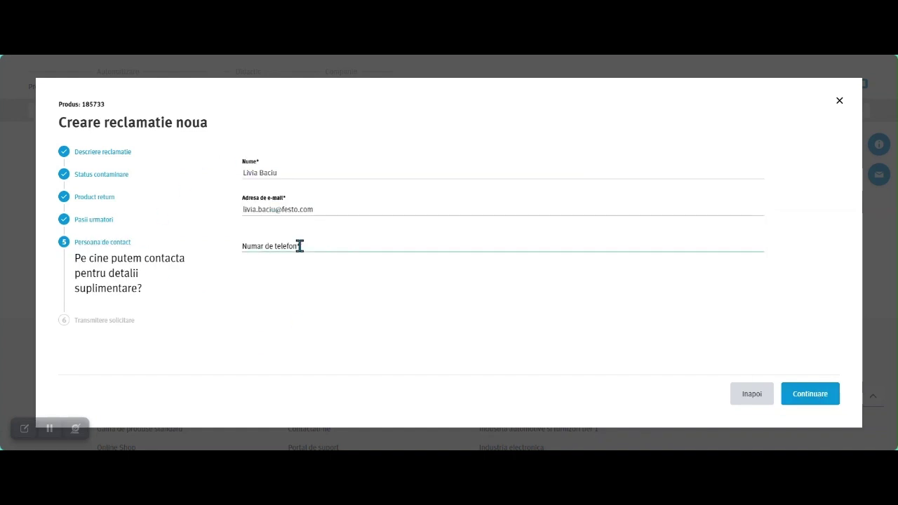
# - Fill in the contact person's phone number
pyautogui.click(299, 245)
pyautogui.click(281, 302)
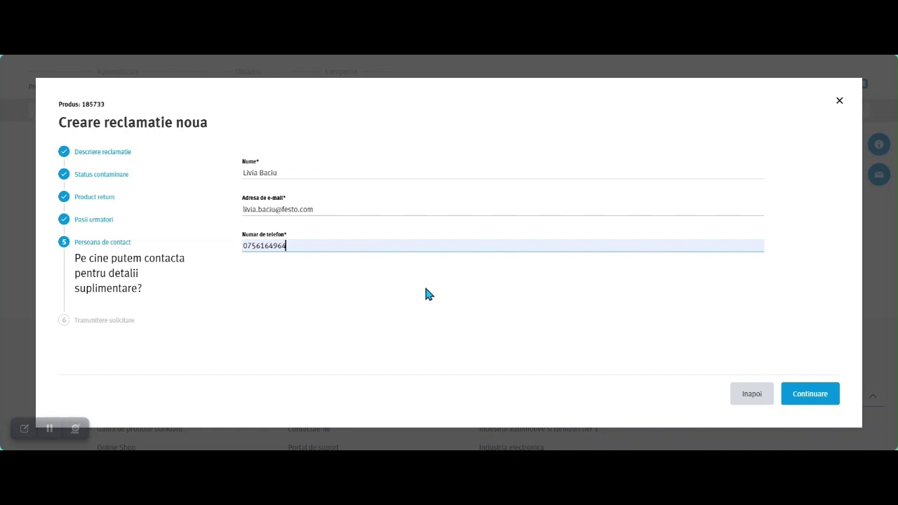
# - Continue to the complaint summary for product 185733, review it, and close the form, discarding the entered data
pyautogui.click(806, 396)
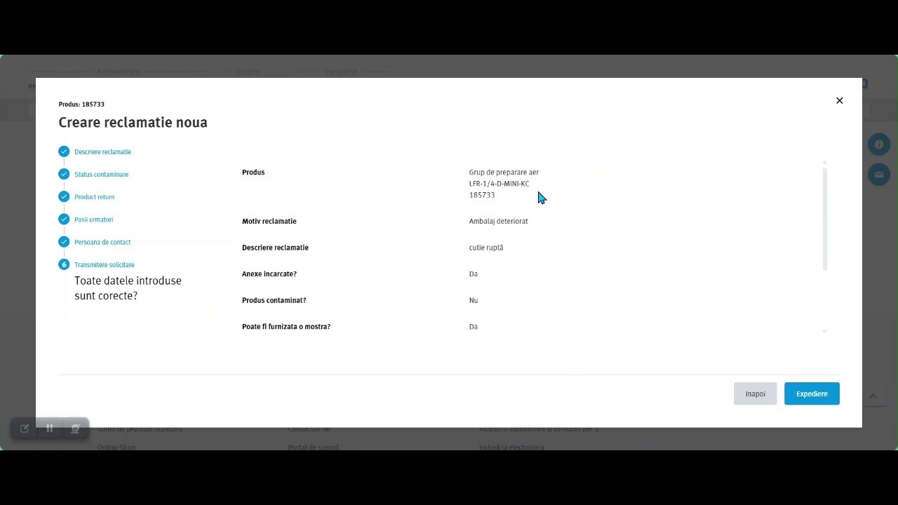
pyautogui.scroll(-2, 515, 192)
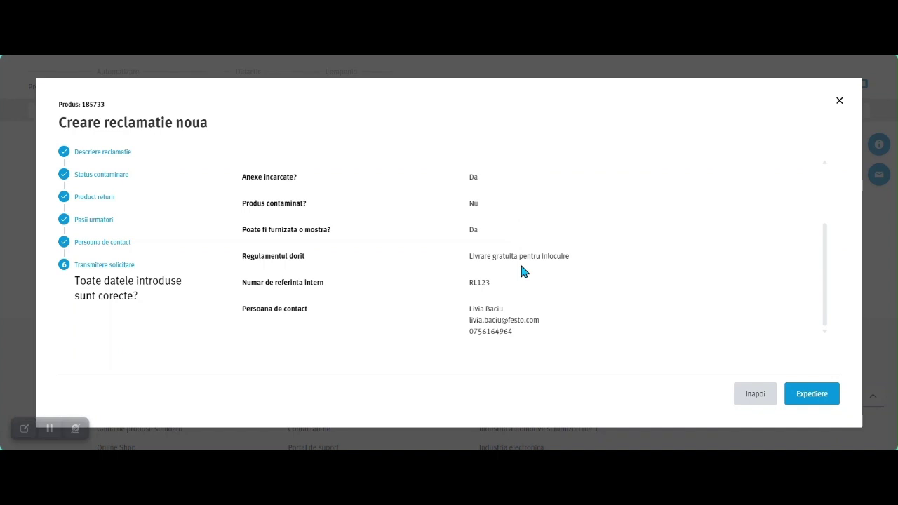
pyautogui.scroll(3, 526, 279)
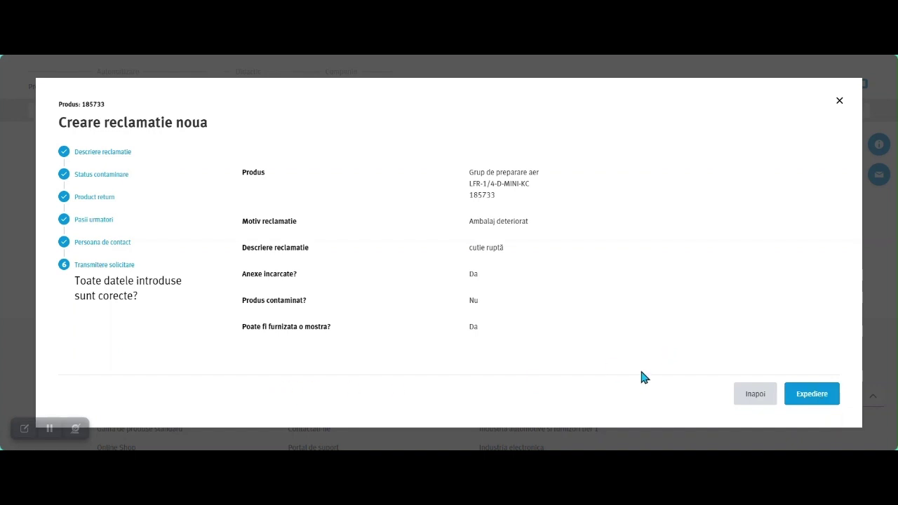
pyautogui.click(841, 104)
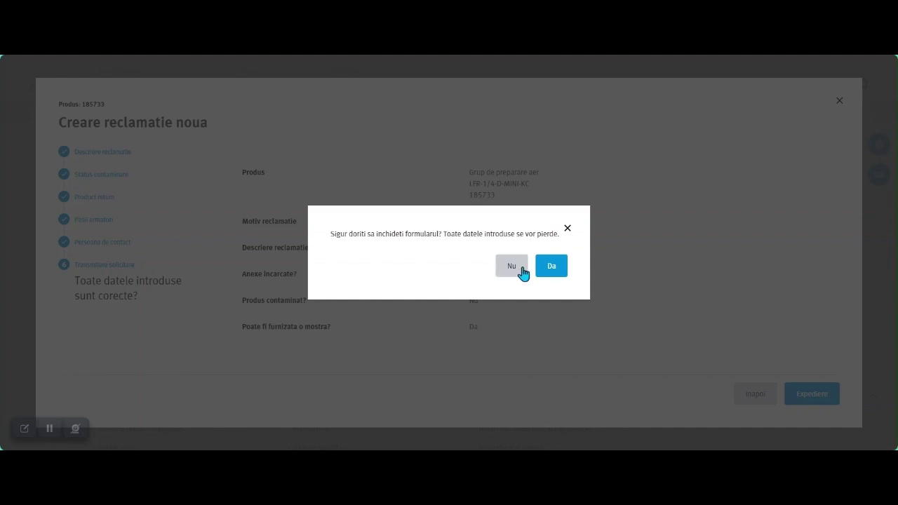
pyautogui.click(551, 275)
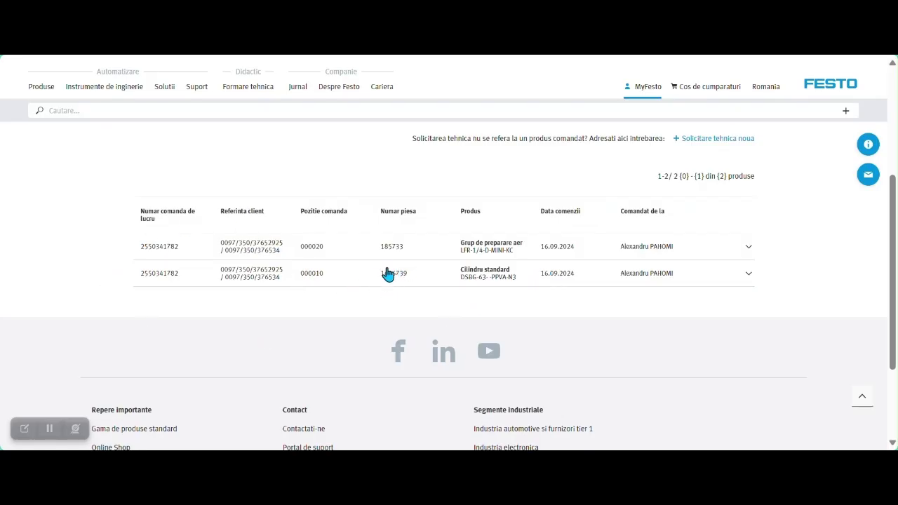
# - Start a new complaint for the ordered Cilindru standard, product 1646739, with Pierderi as the reason
pyautogui.click(391, 279)
pyautogui.click(691, 346)
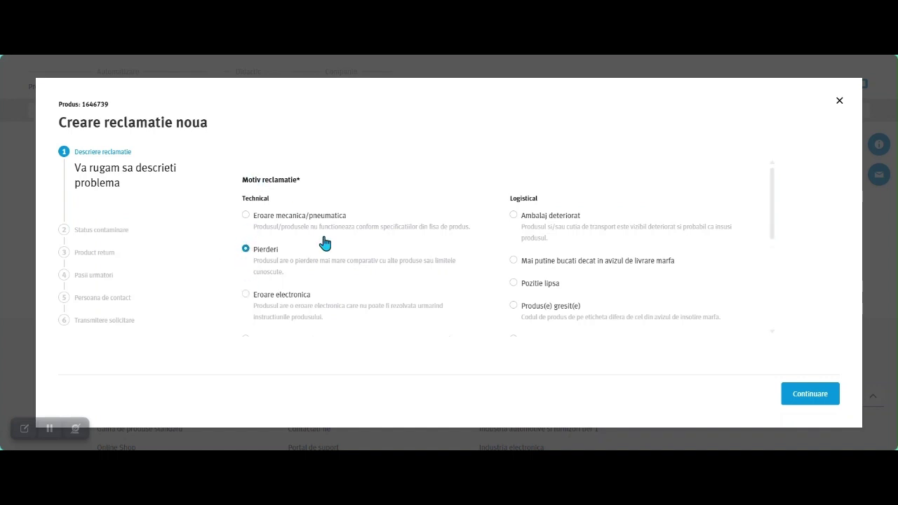
pyautogui.click(807, 403)
# - Set the number of affected products to 1, describe the problem as "nu funcționează corect", and continue
pyautogui.click(309, 265)
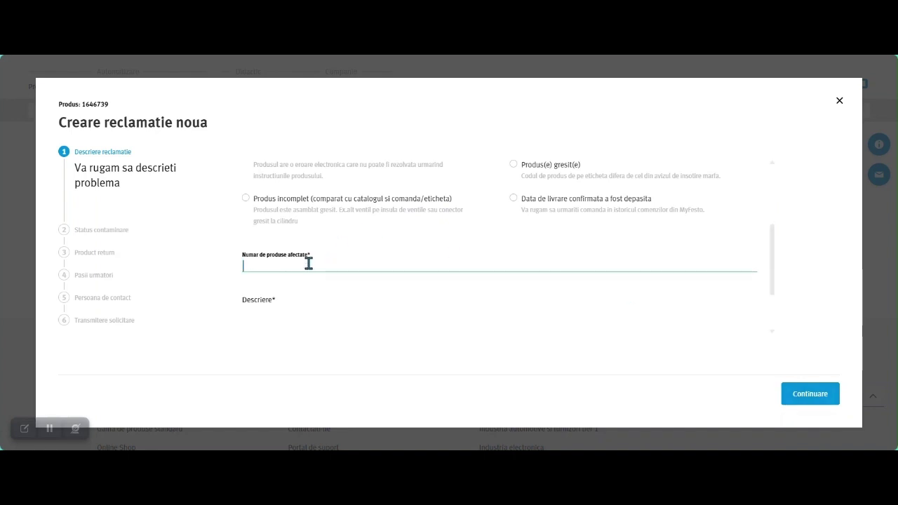
pyautogui.scroll(-1, 282, 293)
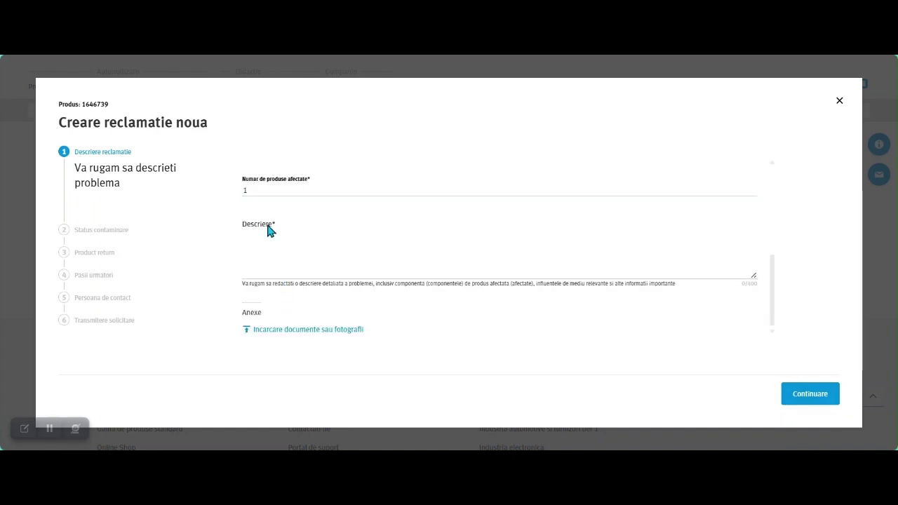
pyautogui.click(257, 249)
pyautogui.write('n')
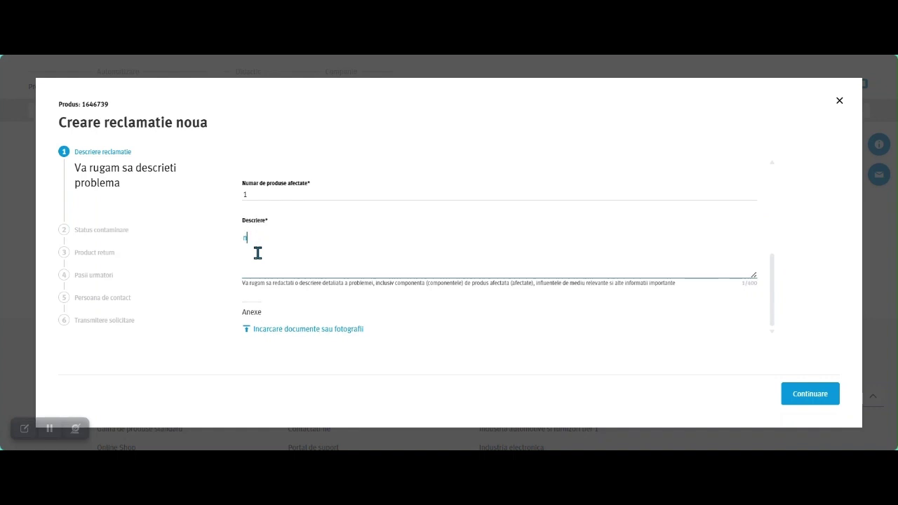
pyautogui.write('u funcționea')
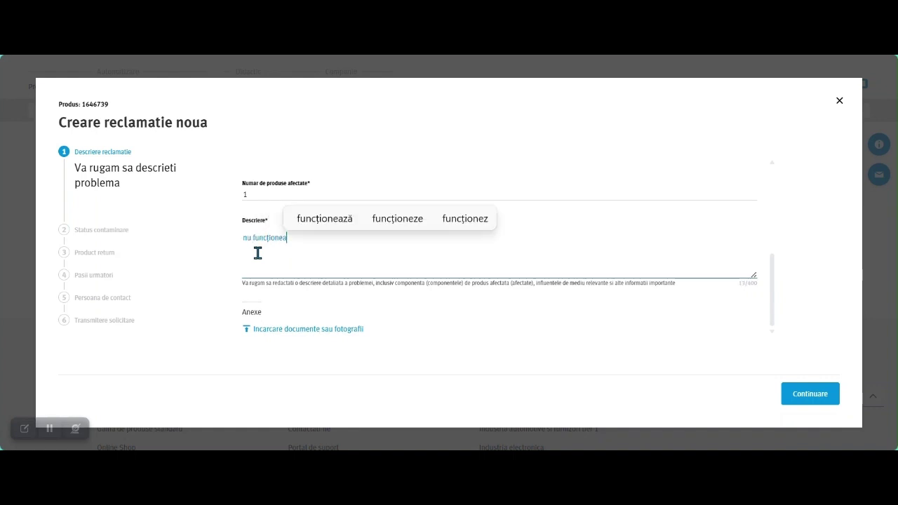
pyautogui.write('ză corect')
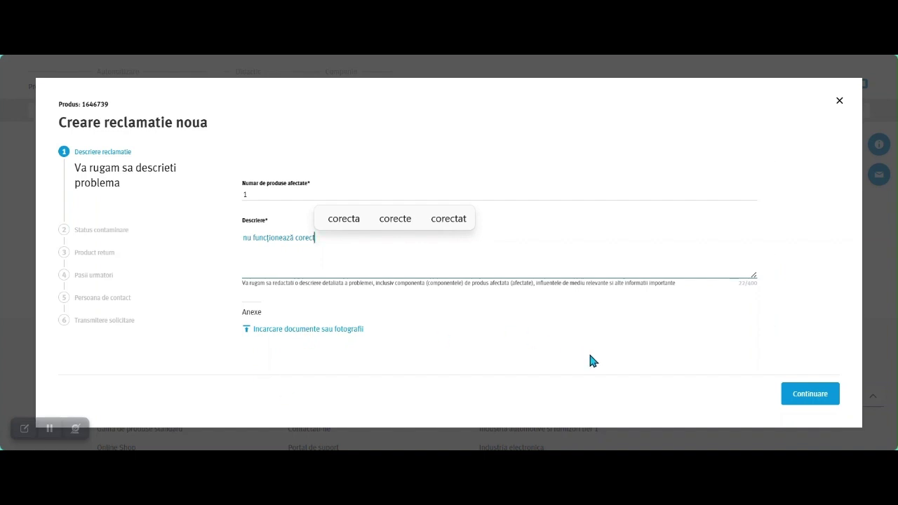
pyautogui.click(808, 397)
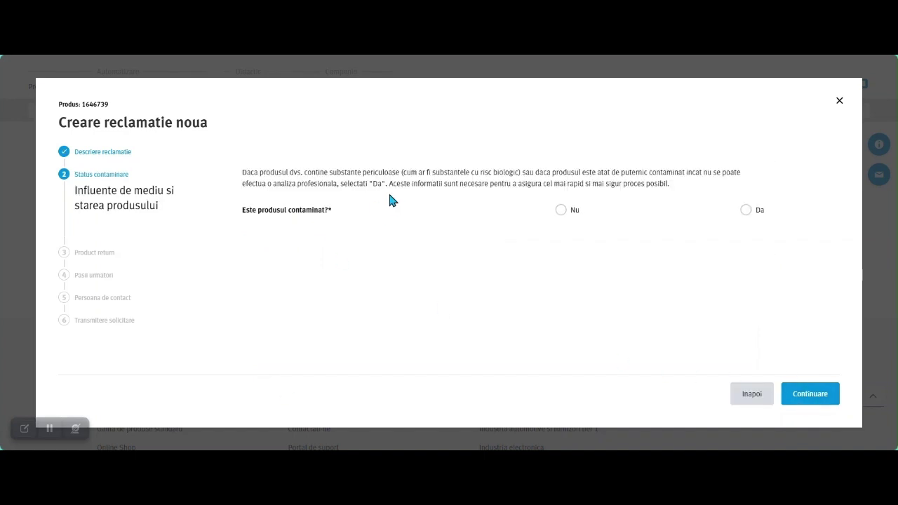
# - Answer Da to product contamination and Da to providing a sample, continuing to the settlement choice
pyautogui.click(747, 211)
pyautogui.click(809, 395)
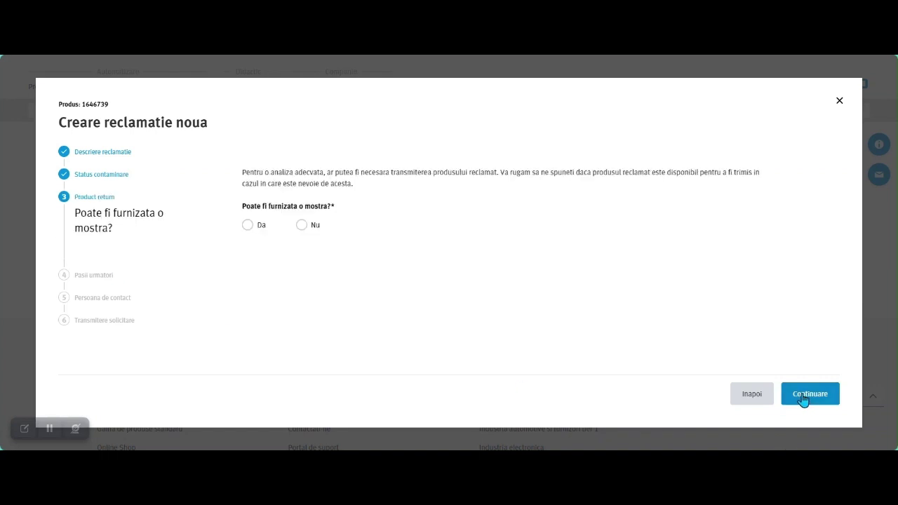
pyautogui.click(252, 228)
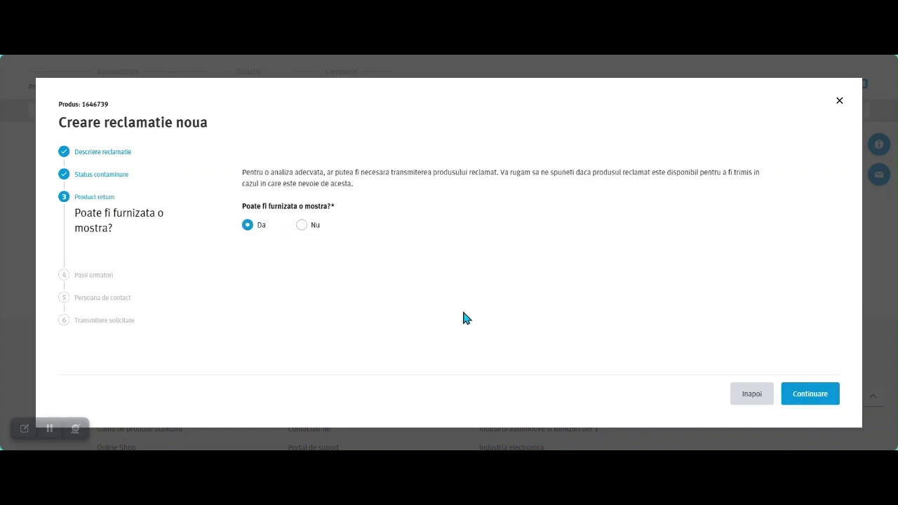
pyautogui.click(801, 400)
# - Choose Livrare gratuita pentru inlocuire as the desired settlement, enter internal reference RT123, and continue to the contact person
pyautogui.click(293, 178)
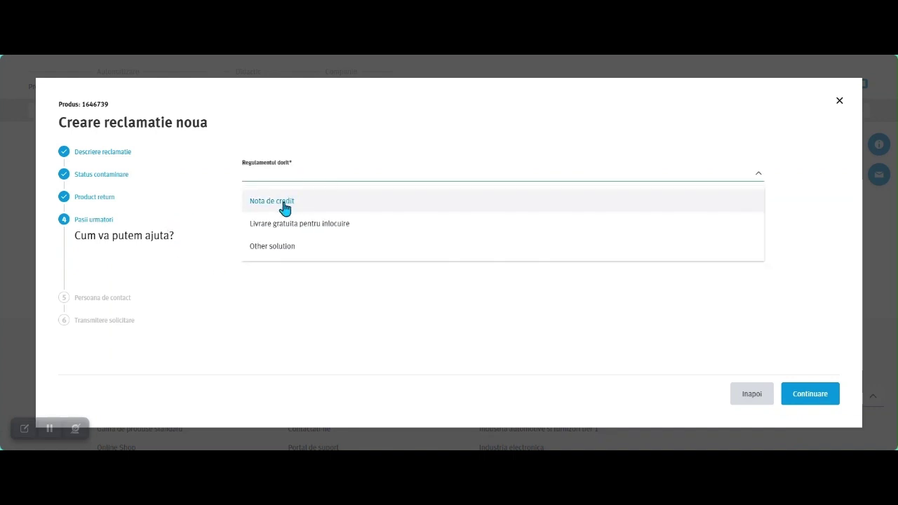
pyautogui.click(273, 204)
pyautogui.click(280, 176)
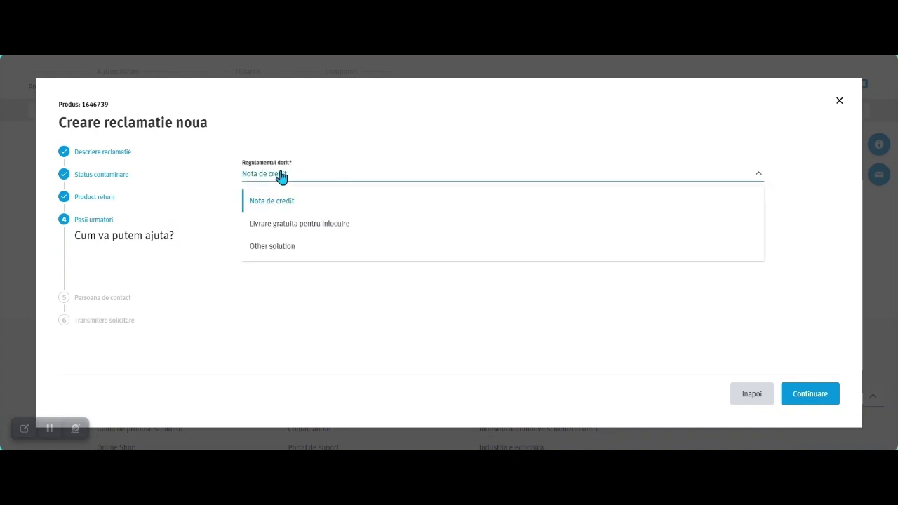
pyautogui.click(279, 223)
pyautogui.click(285, 200)
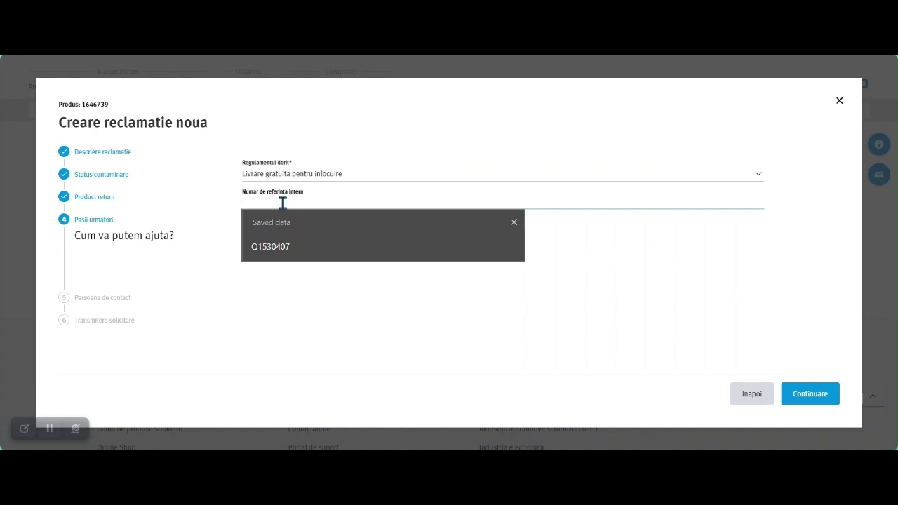
pyautogui.write('RT12')
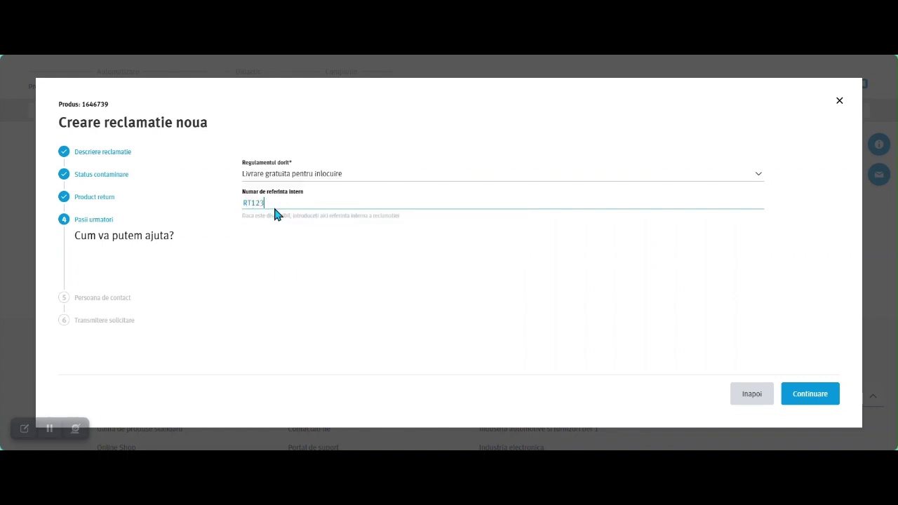
pyautogui.write('3')
pyautogui.click(804, 396)
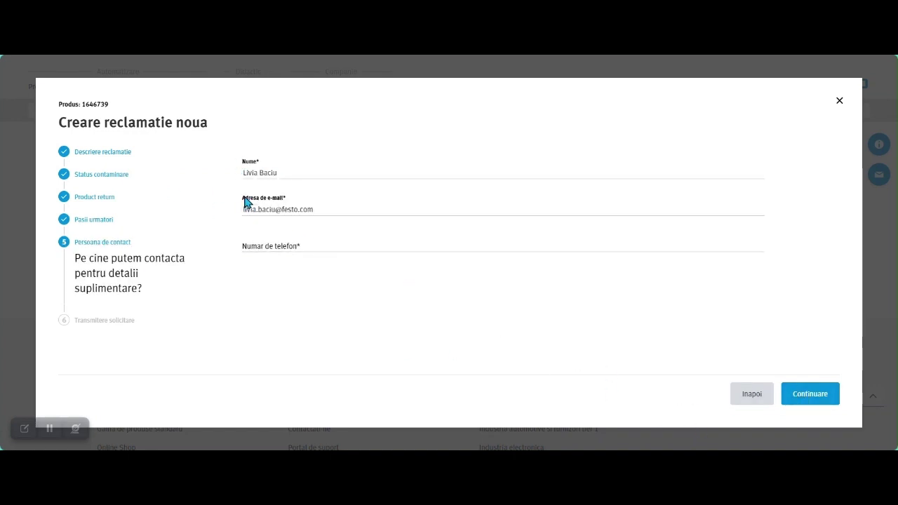
# - Fill in the contact person's phone number and continue to review the complaint summary
pyautogui.click(256, 246)
pyautogui.click(265, 295)
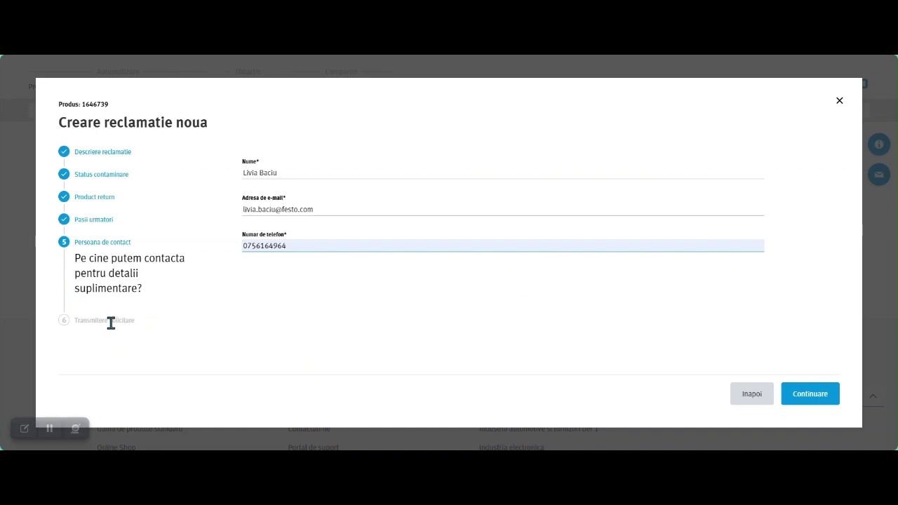
pyautogui.click(821, 387)
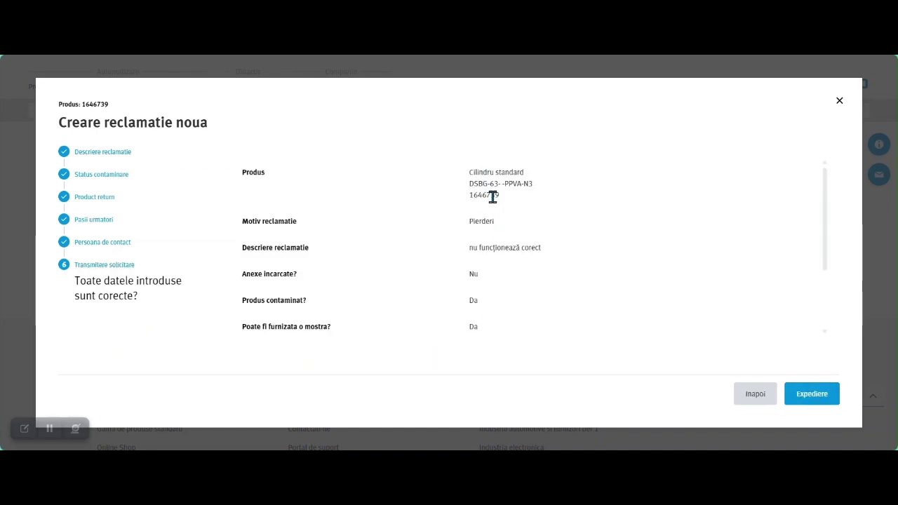
pyautogui.scroll(-1, 501, 238)
pyautogui.scroll(-1, 500, 246)
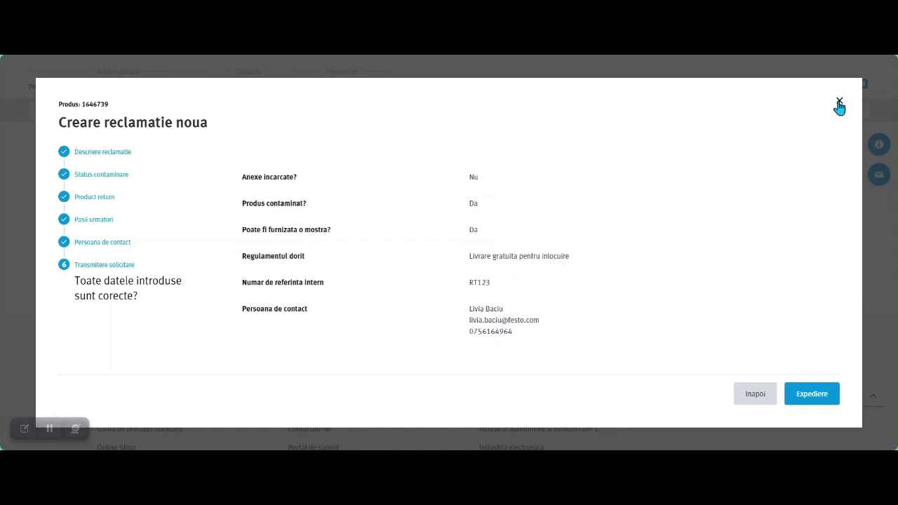
# - Go back through the complaint to the contamination question and close the form, discarding the entered data
pyautogui.click(753, 397)
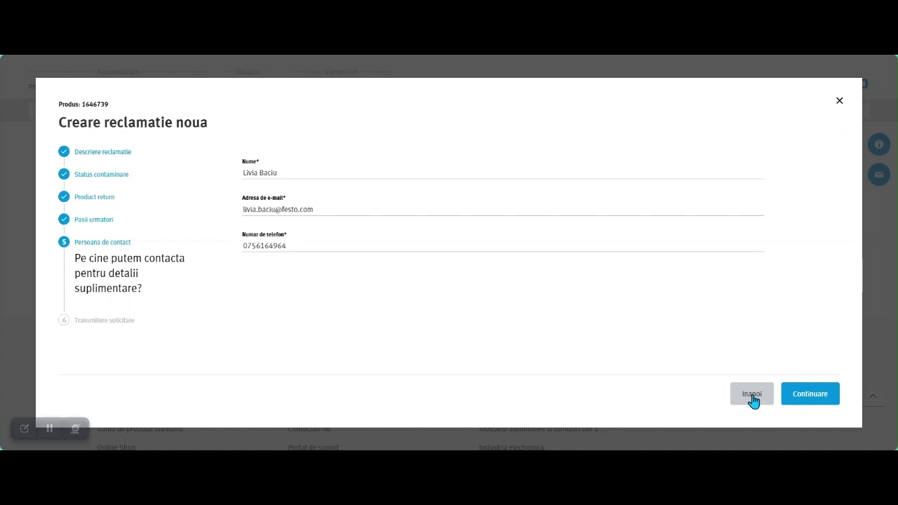
pyautogui.click(751, 398)
pyautogui.click(751, 397)
pyautogui.click(751, 398)
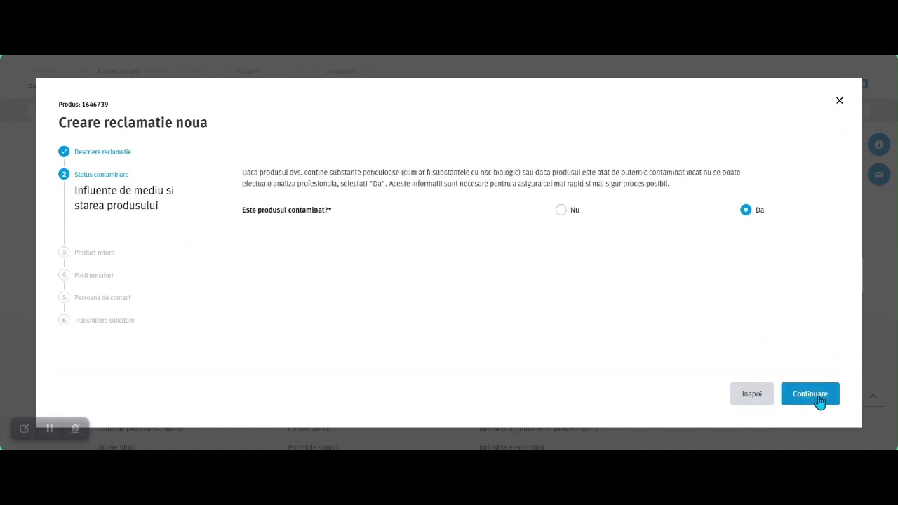
pyautogui.click(841, 103)
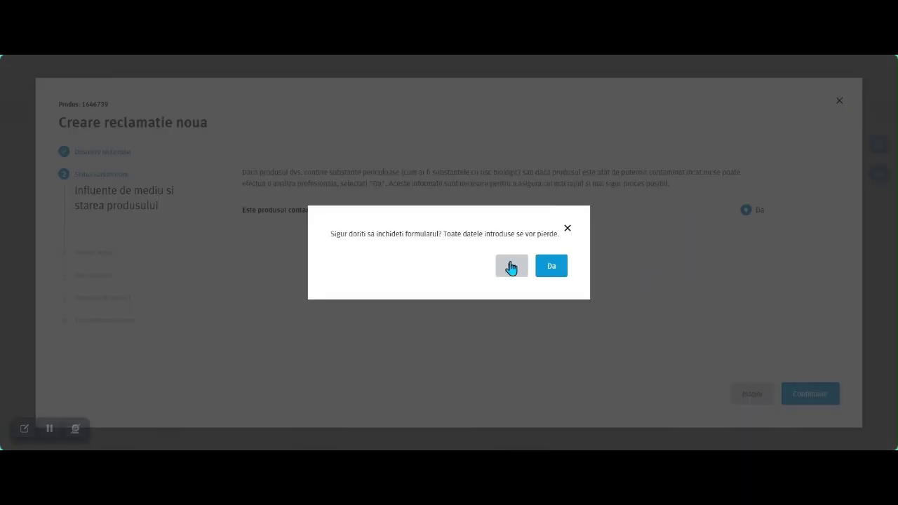
pyautogui.click(512, 270)
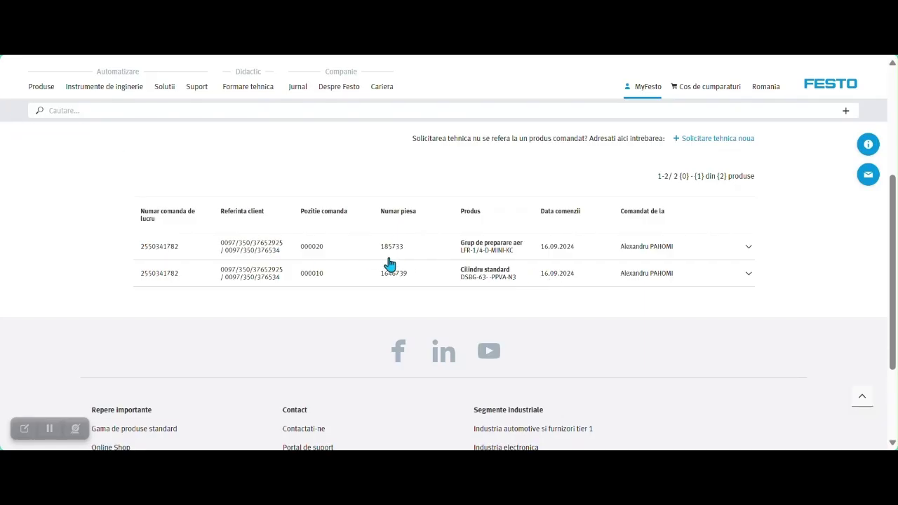
# - Fill in a technical request for product 185733 with subject "accesorii nepotrivite" and description "montaj dificil - avem nevoie suport", and close the form
pyautogui.click(398, 249)
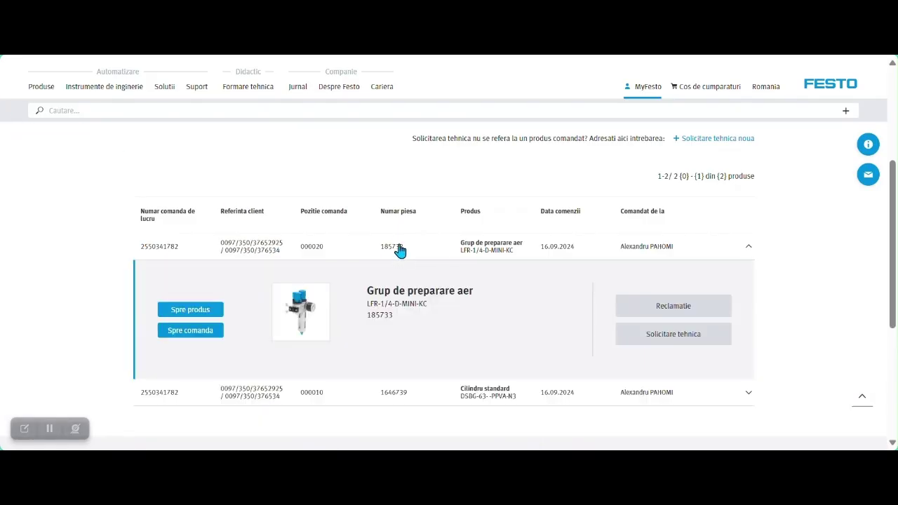
pyautogui.click(670, 339)
pyautogui.click(355, 217)
pyautogui.click(231, 171)
pyautogui.click(267, 211)
pyautogui.press('Tab')
pyautogui.write('montaj dificil - avem nevoie suport')
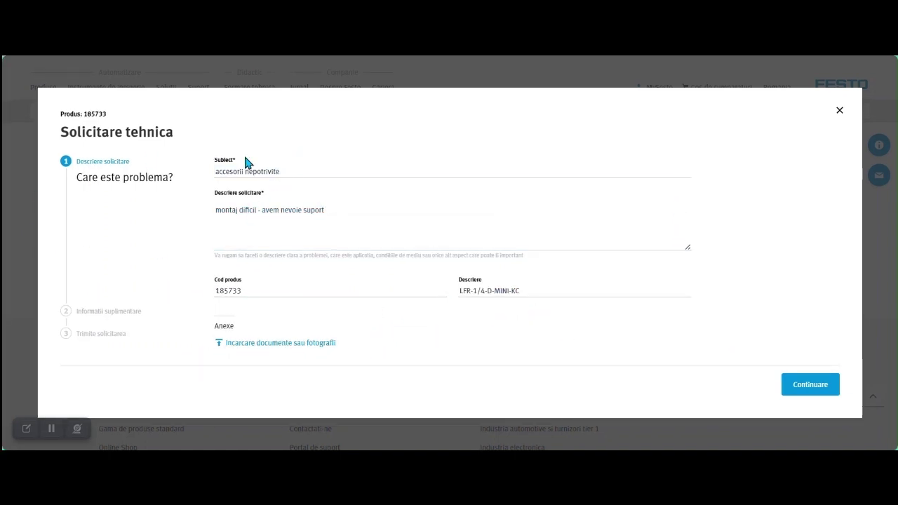
pyautogui.click(330, 173)
pyautogui.click(839, 112)
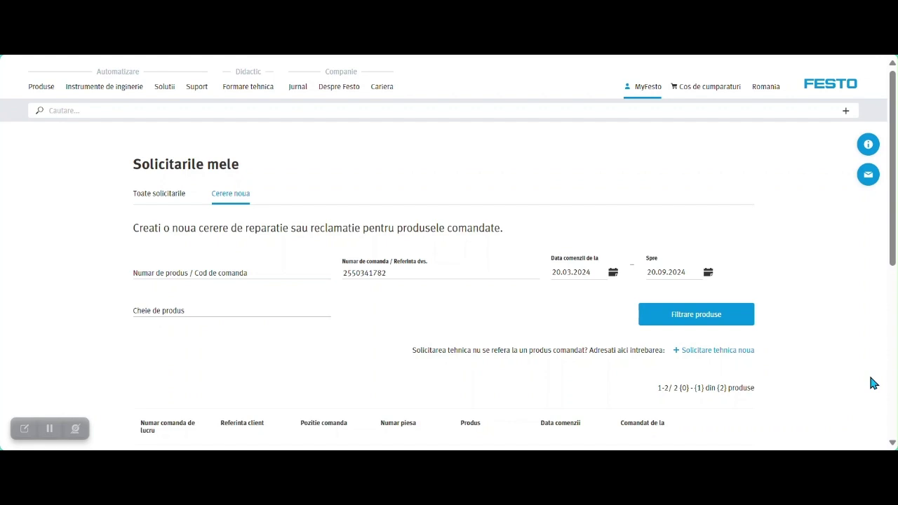
# - Start a new technical request not tied to an ordered product and set its product code to 1646739
pyautogui.click(733, 352)
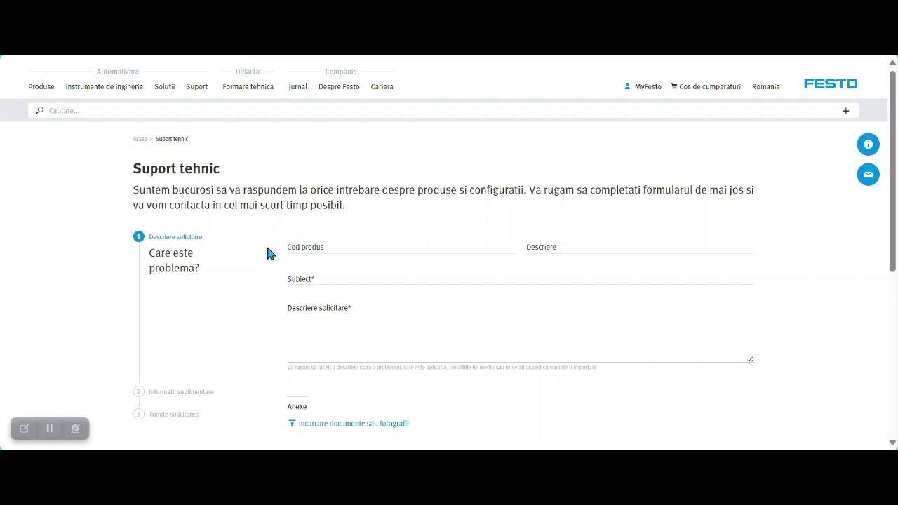
pyautogui.click(315, 248)
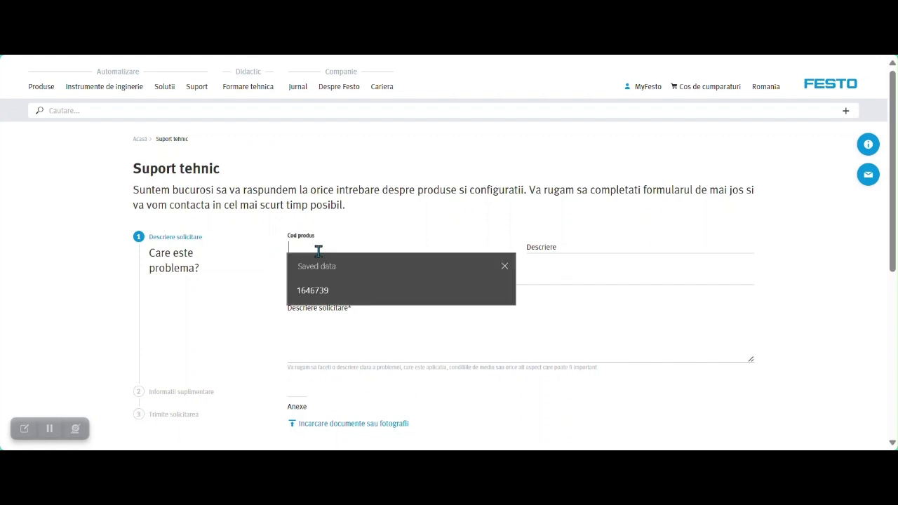
pyautogui.click(312, 290)
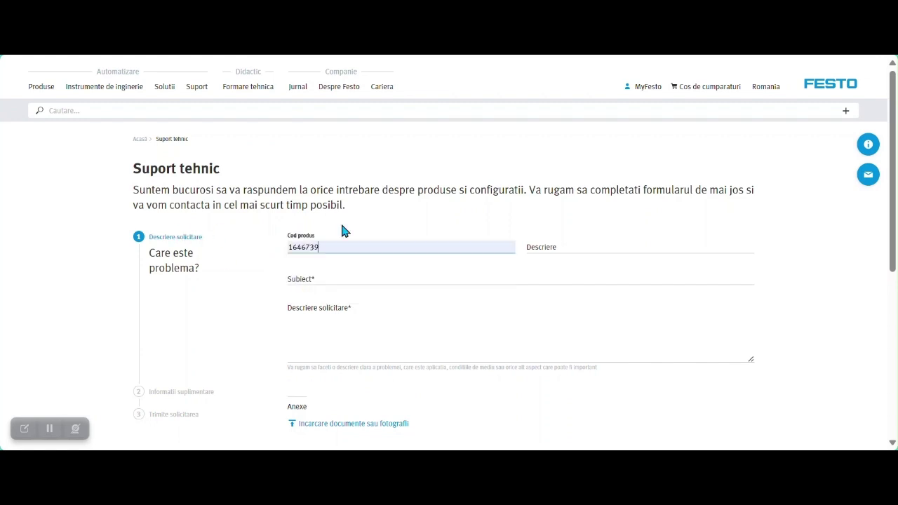
pyautogui.click(551, 247)
# - Fill in the technical request with subject "suport montaj" and description "documentație, kit de reparație"
pyautogui.click(404, 275)
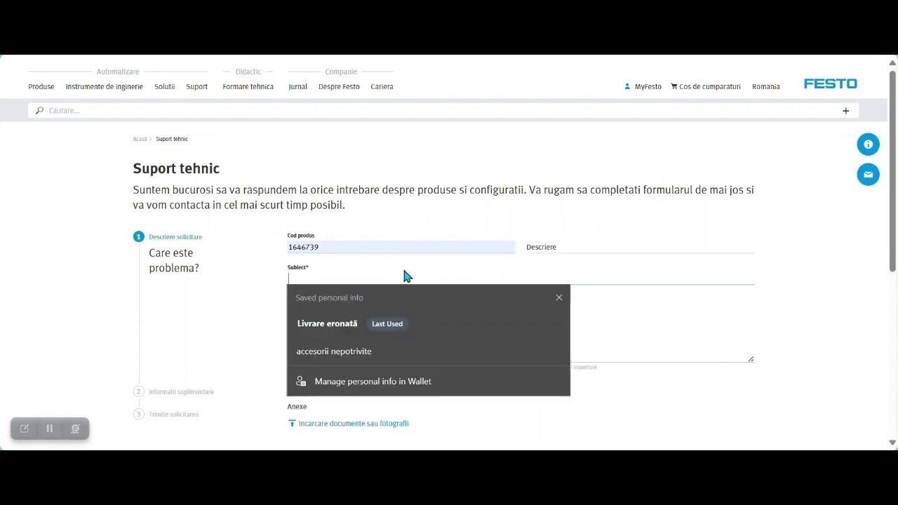
pyautogui.click(226, 316)
pyautogui.click(317, 278)
pyautogui.click(311, 318)
pyautogui.click(303, 323)
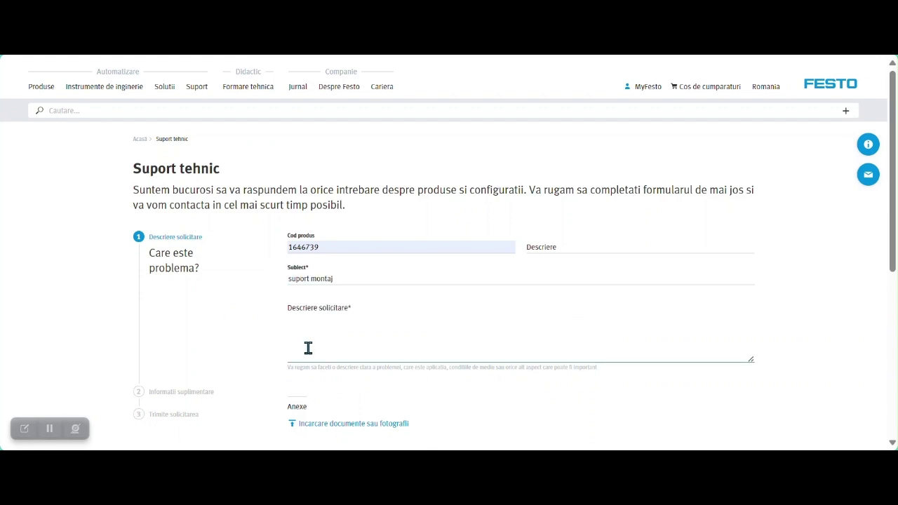
pyautogui.write('documenta')
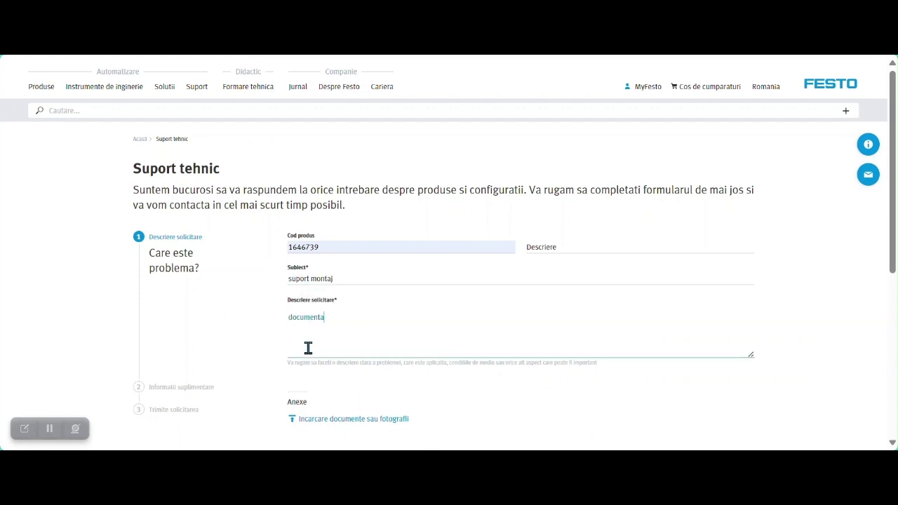
pyautogui.write('tie, kit de rep')
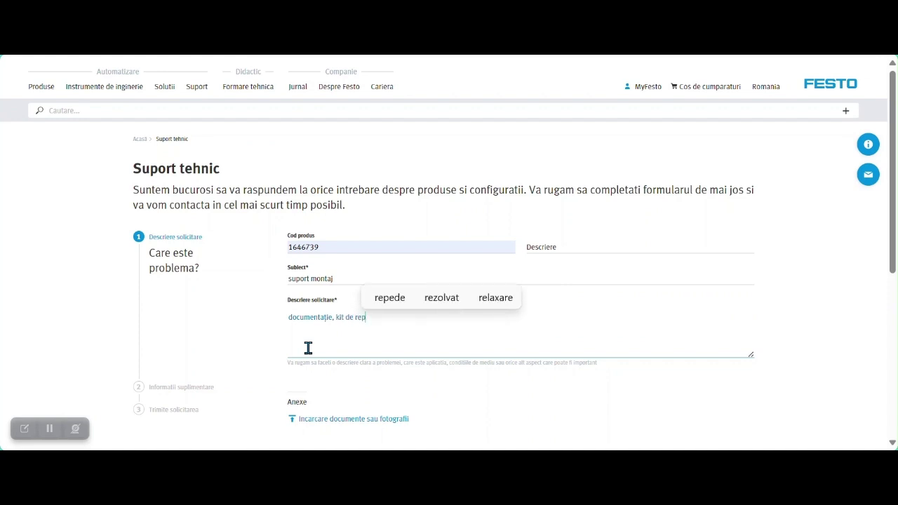
pyautogui.write('aratie')
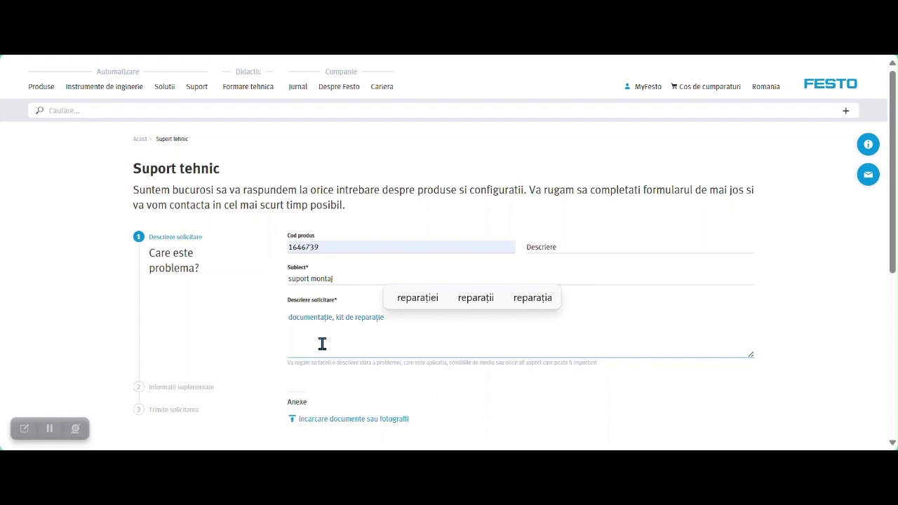
pyautogui.scroll(-1, 426, 351)
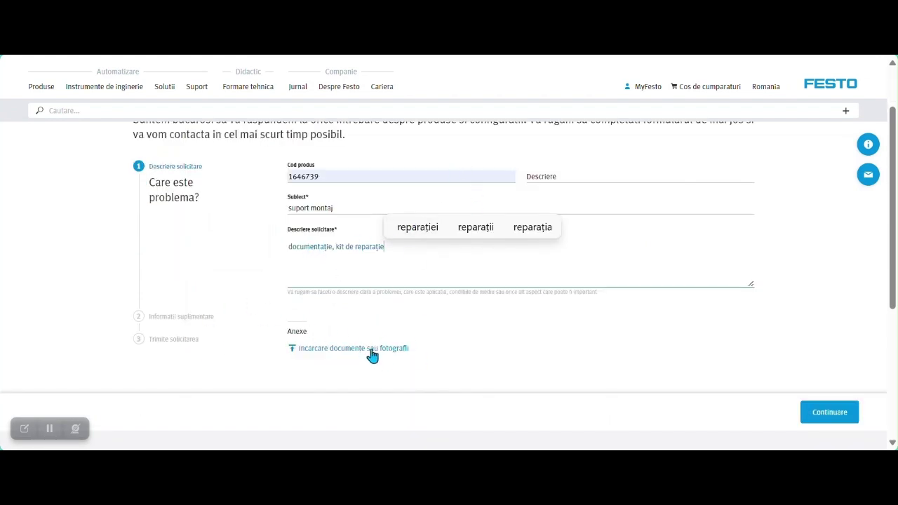
pyautogui.scroll(1, 428, 367)
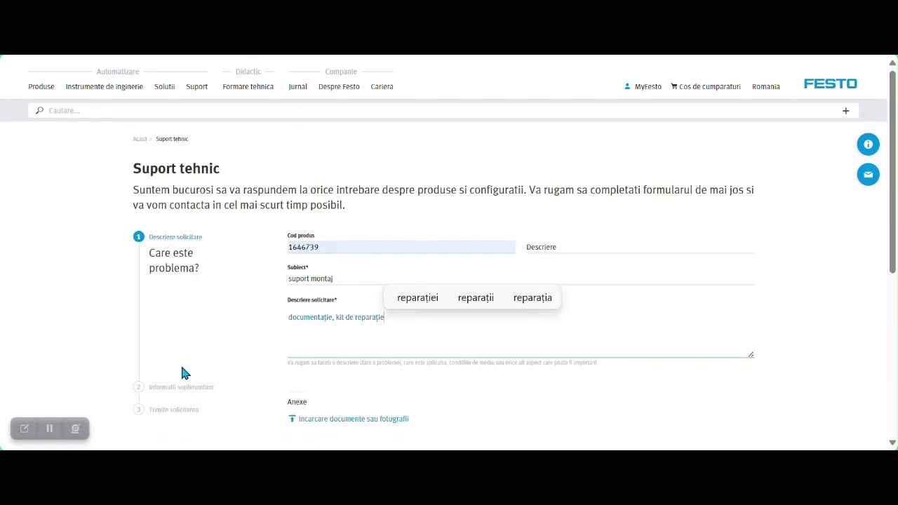
pyautogui.scroll(-1, 245, 404)
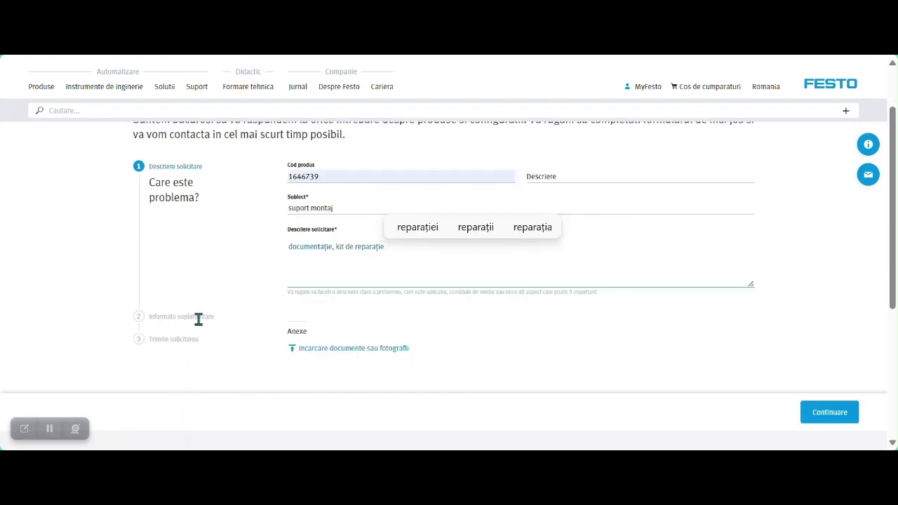
pyautogui.scroll(1, 512, 294)
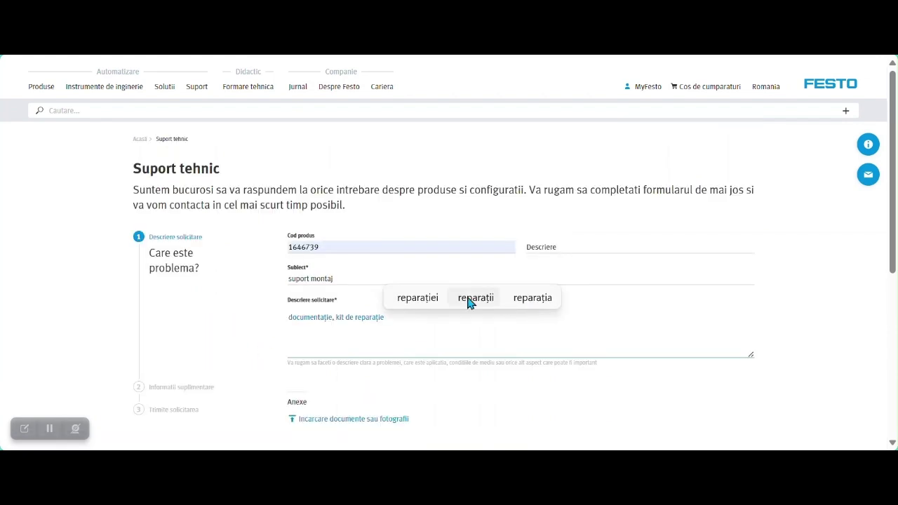